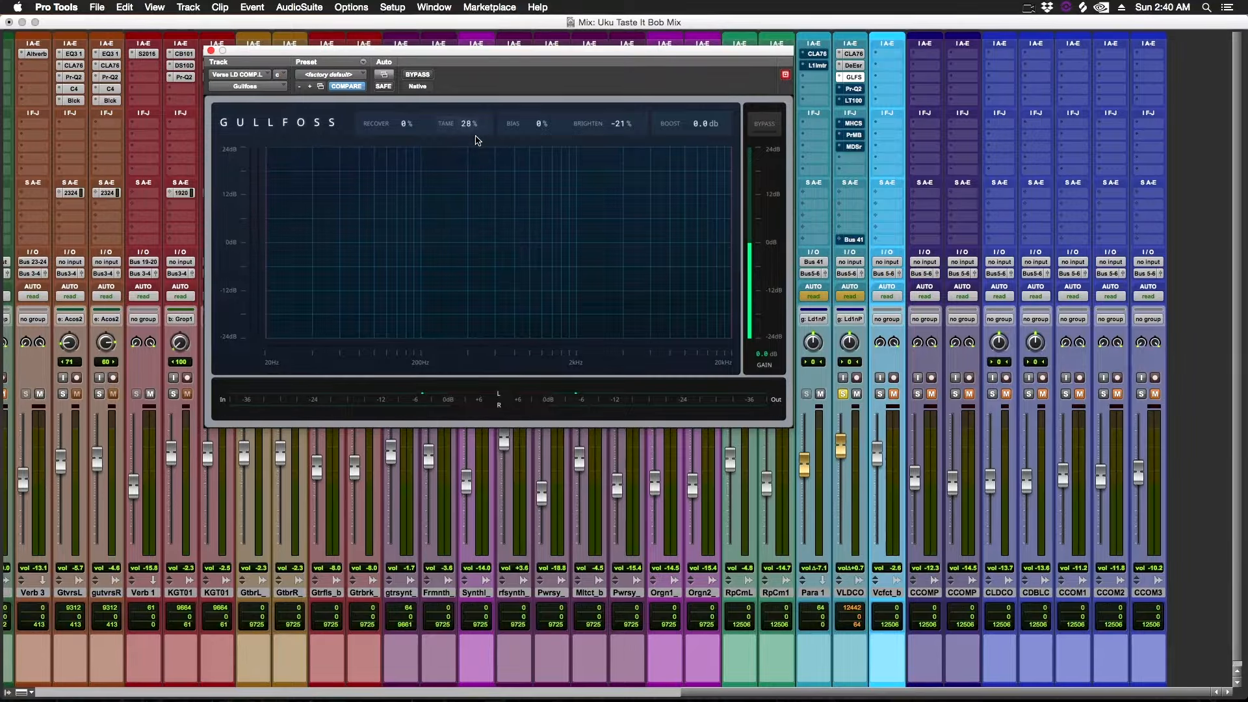
# Toggle the Gullfoss plugin's bypass on and off to compare the vocal with and without it.
pyautogui.click(419, 76)
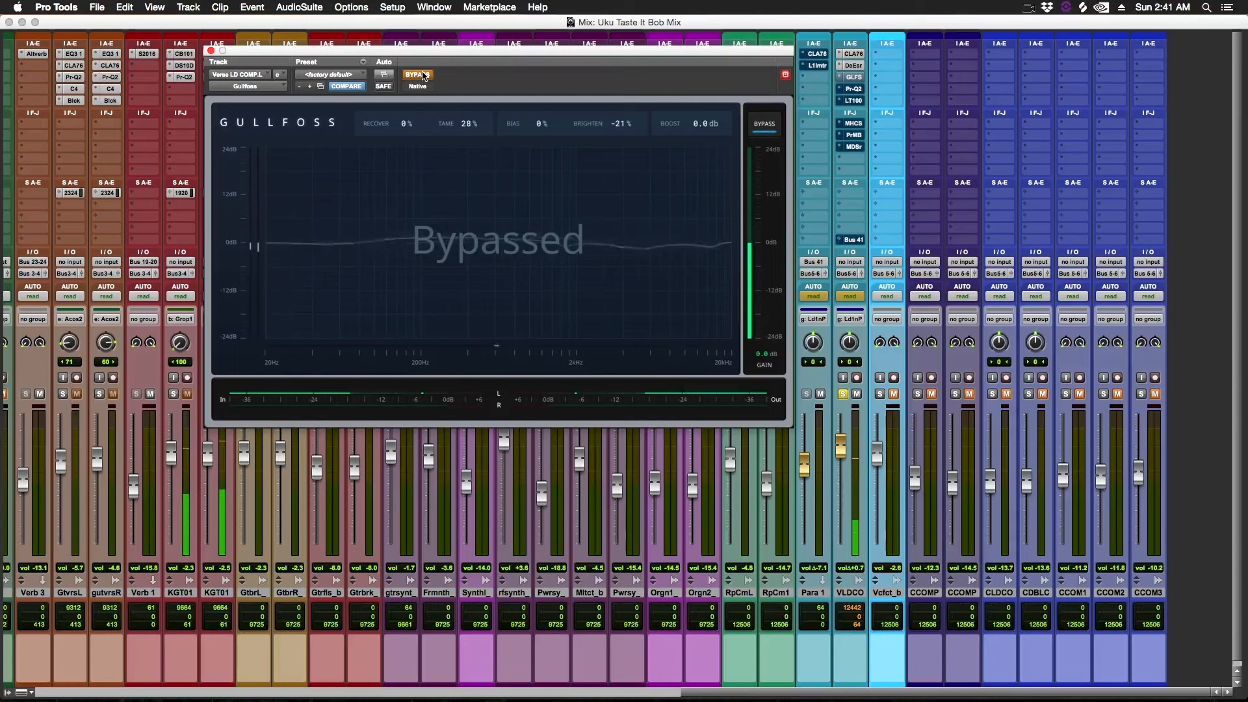
pyautogui.click(422, 76)
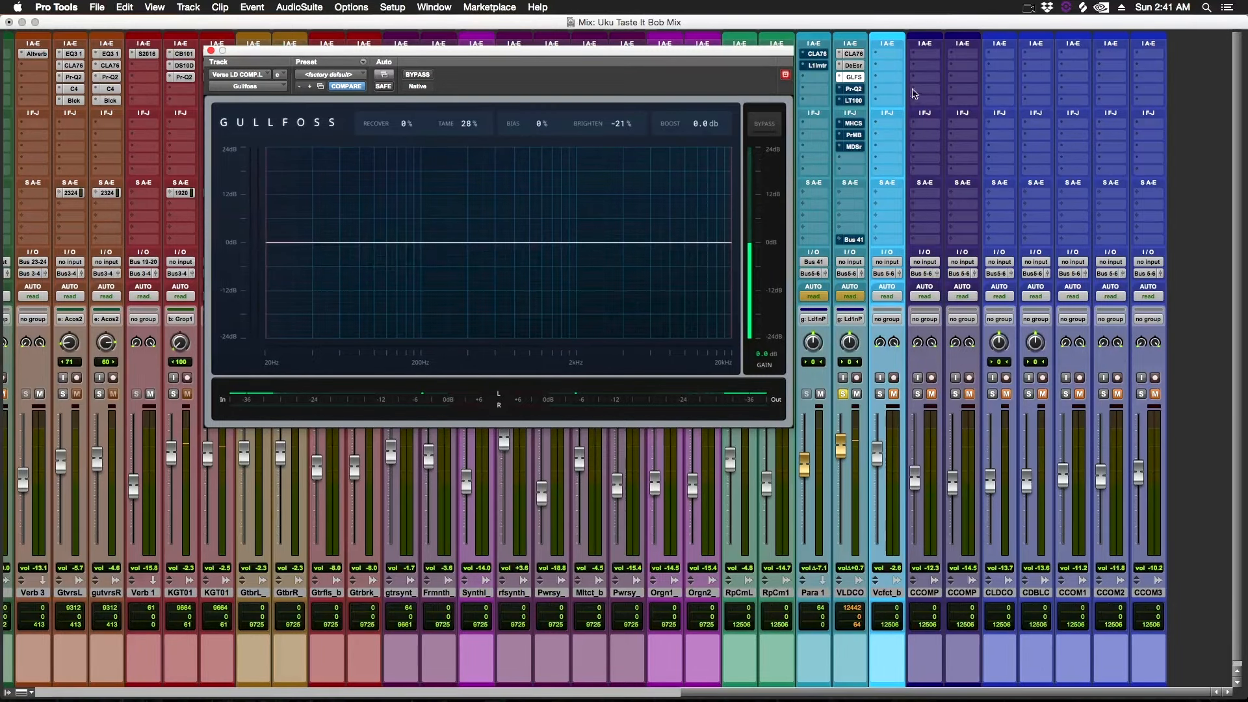
# Open the Pro-Q 2 equalizer on the vocal track, reposition its window and inspect its EQ bands.
pyautogui.click(858, 89)
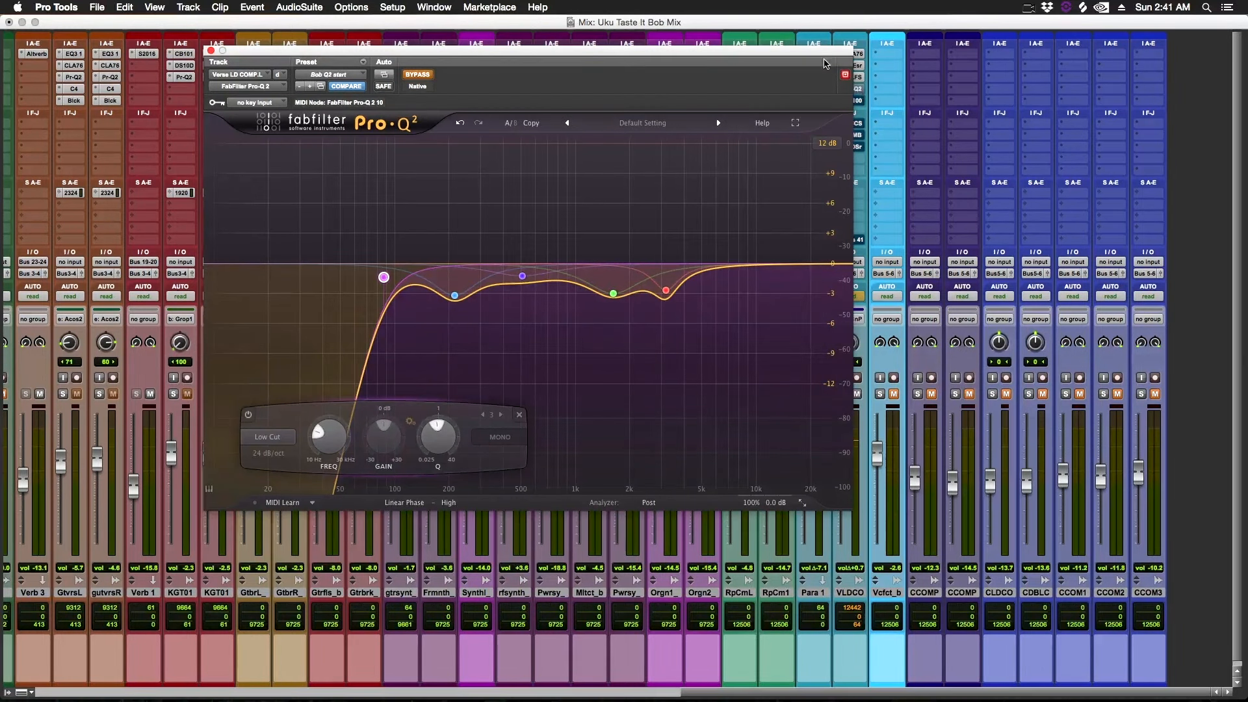
pyautogui.moveTo(824, 56); pyautogui.dragTo(769, 39)
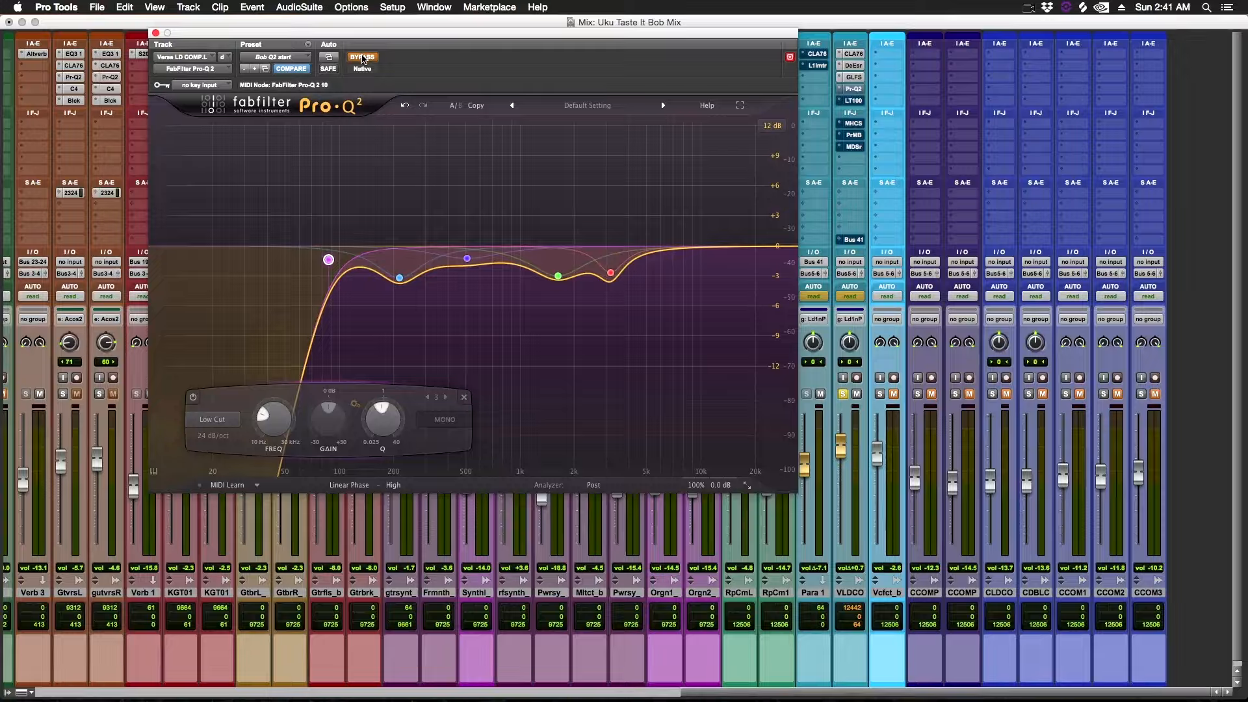
pyautogui.moveTo(401, 281)
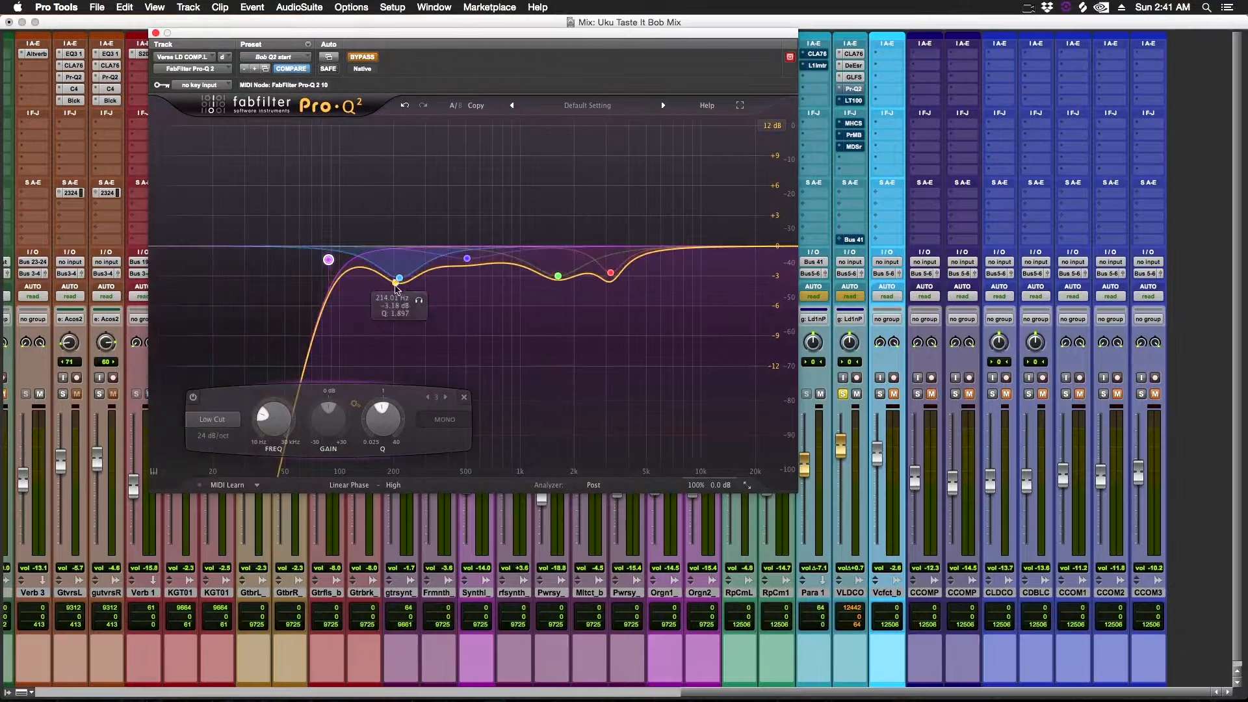
pyautogui.moveTo(332, 245)
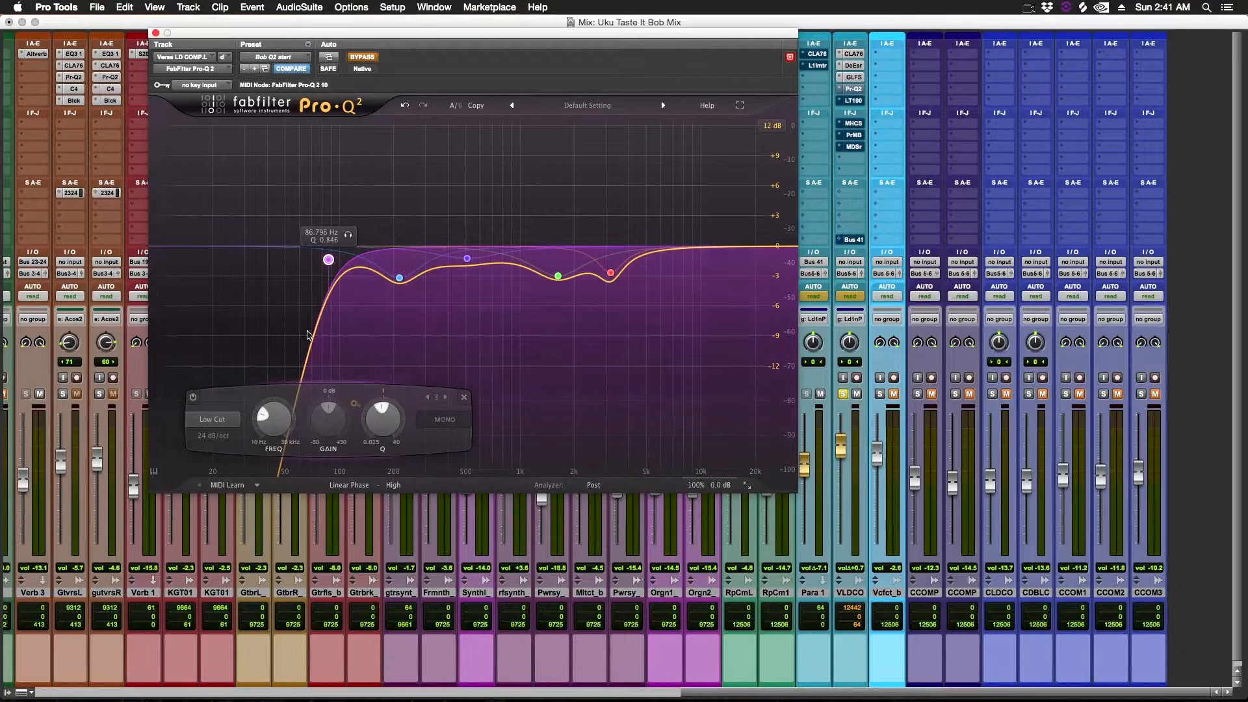
pyautogui.moveTo(466, 263)
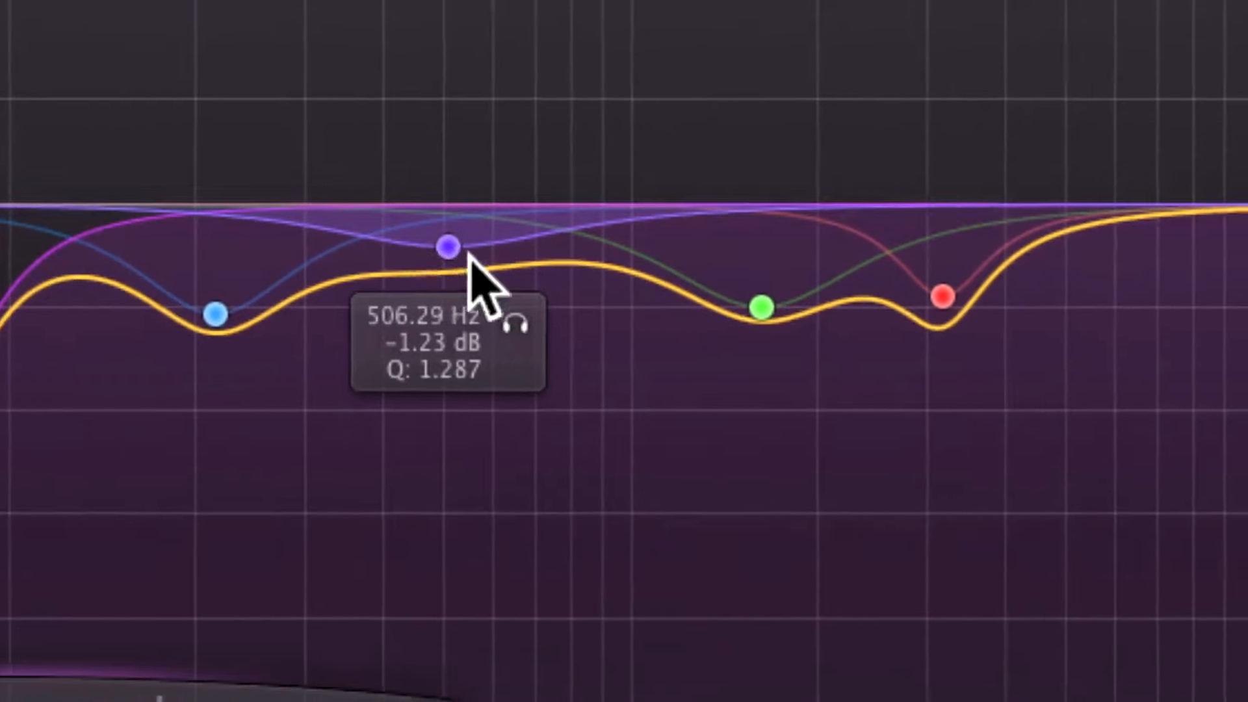
pyautogui.moveTo(913, 301)
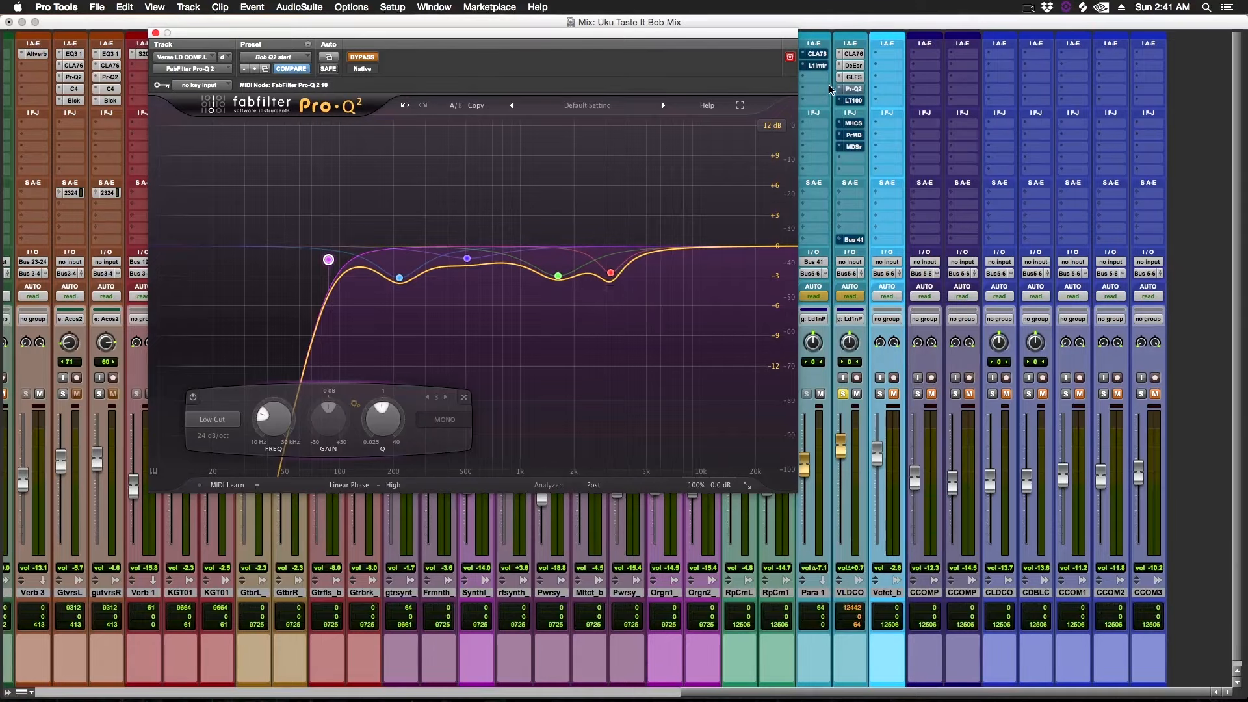
# Start playback with the Pro-Q 2 analyzer running and select the low-cut band.
pyautogui.keyDown('super'); pyautogui.click(857, 89); pyautogui.keyUp('super')
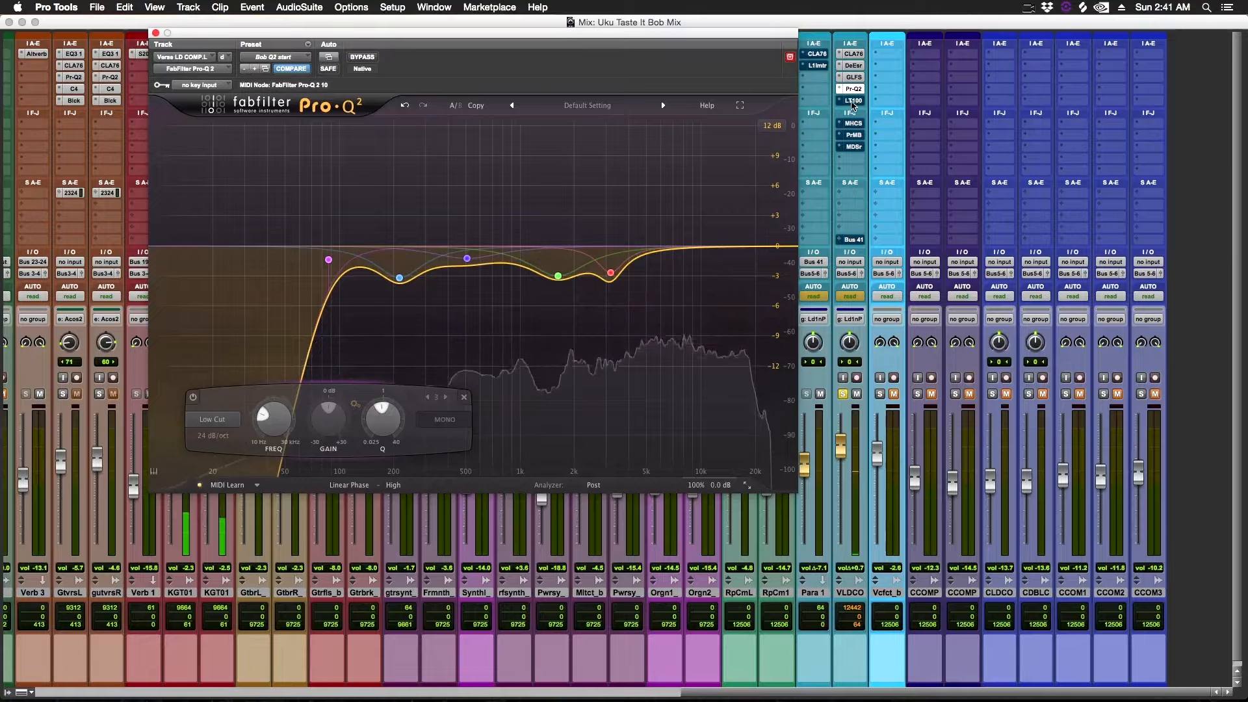
pyautogui.press('space')
pyautogui.click(328, 259)
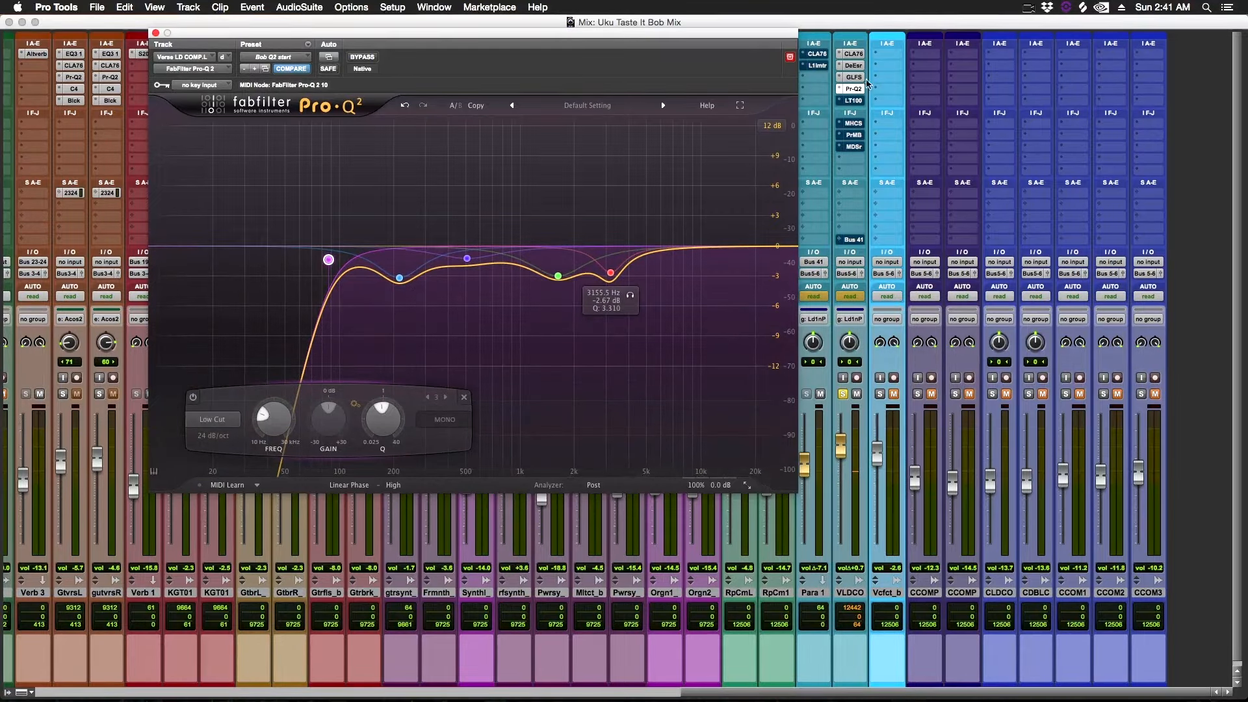
# Open the Lindell TE-100 tube equalizer on the vocal track and reposition its window.
pyautogui.click(854, 100)
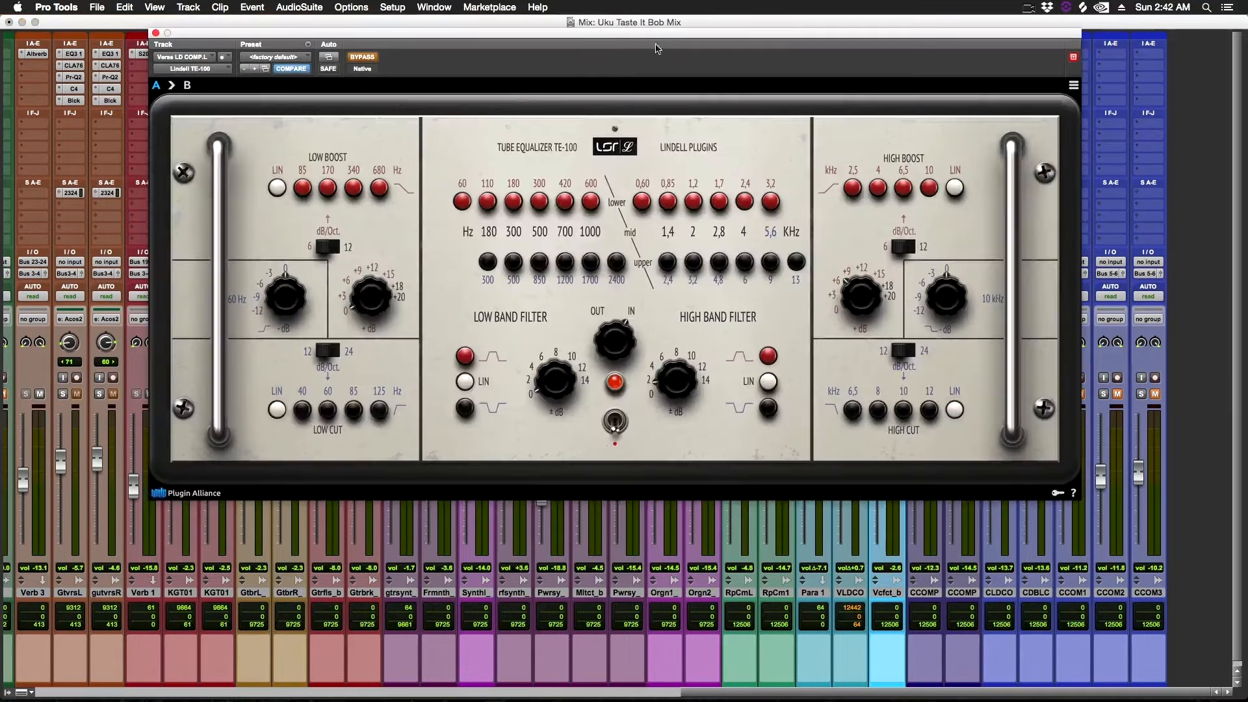
pyautogui.moveTo(725, 43); pyautogui.dragTo(674, 164)
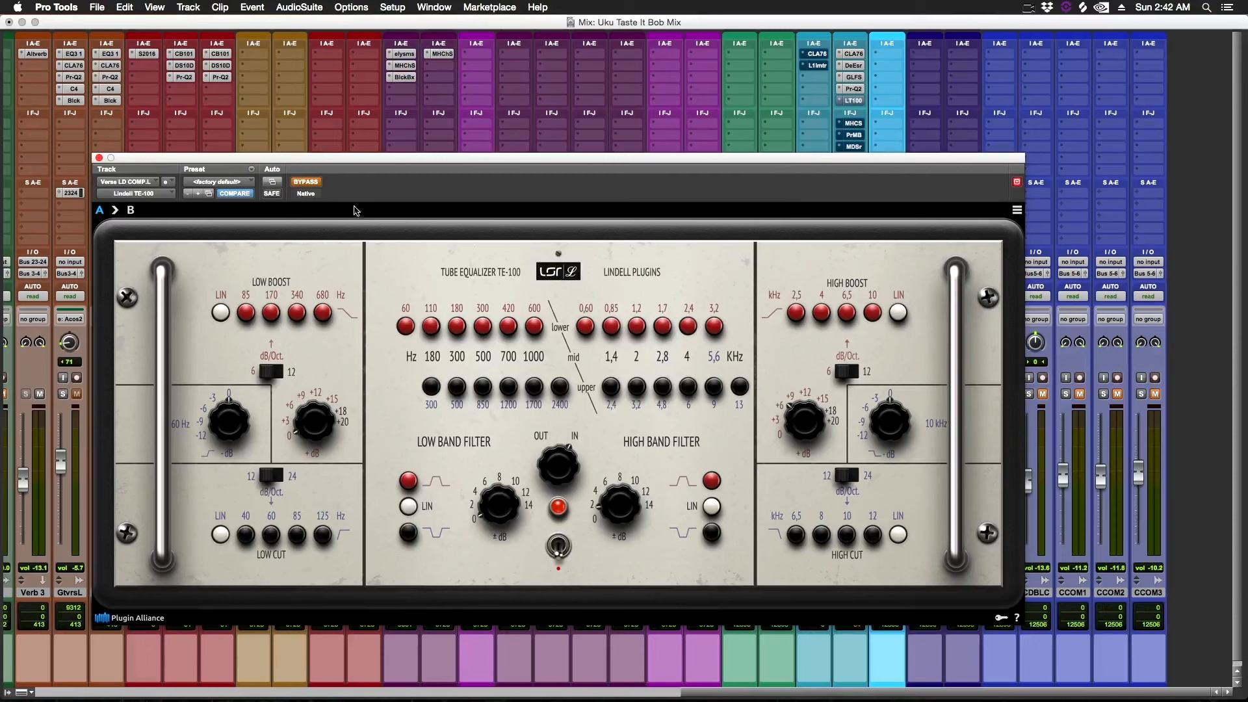
pyautogui.moveTo(348, 161); pyautogui.dragTo(465, 192)
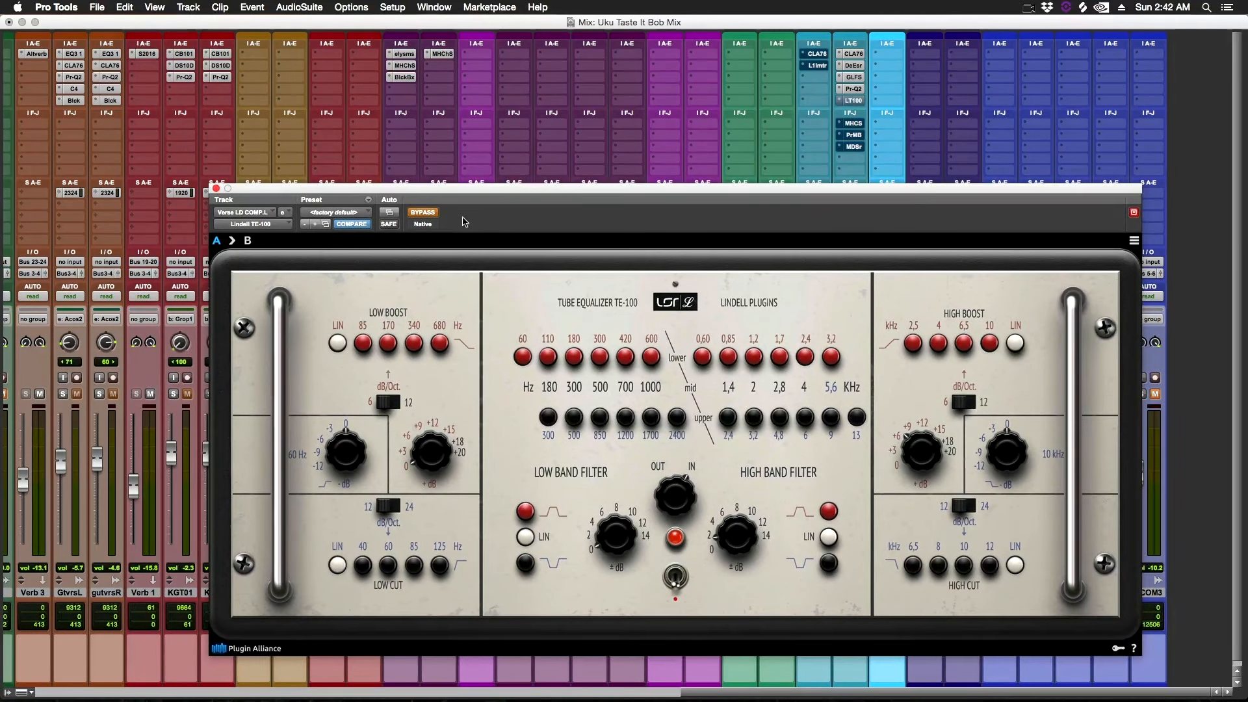
# Toggle the TE-100 equalizer's bypass repeatedly to compare its effect on the vocal.
pyautogui.click(425, 215)
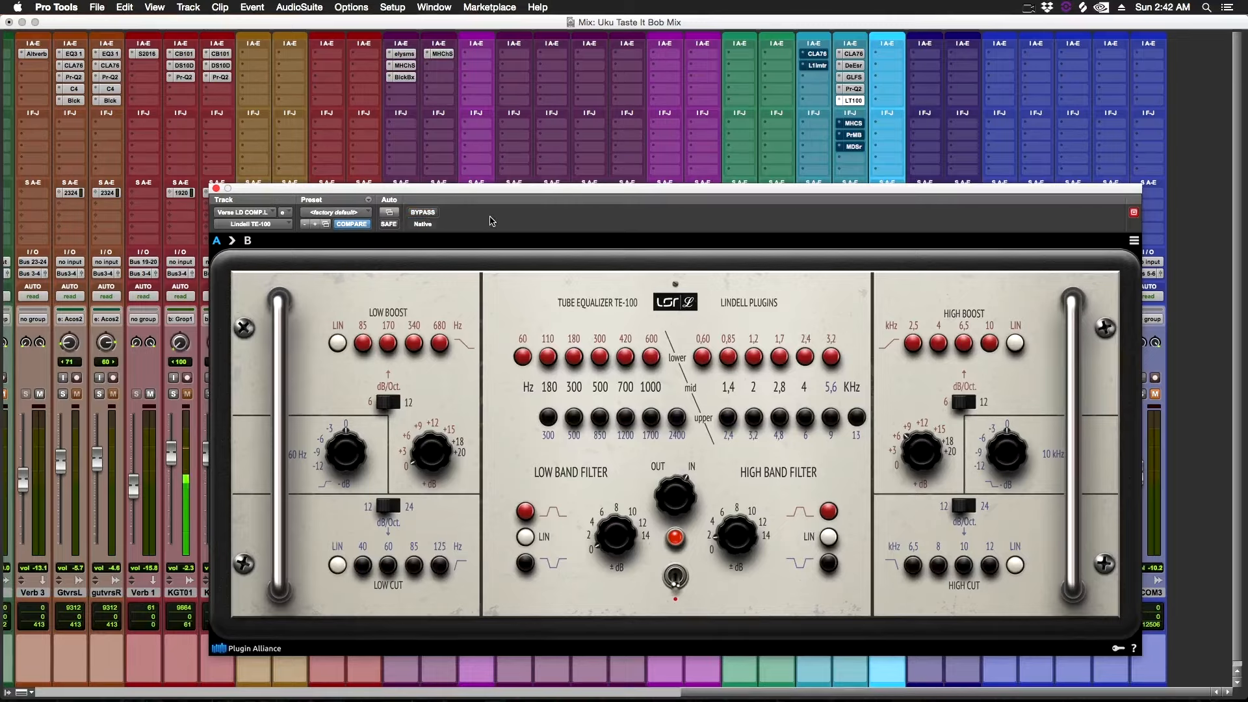
pyautogui.click(429, 212)
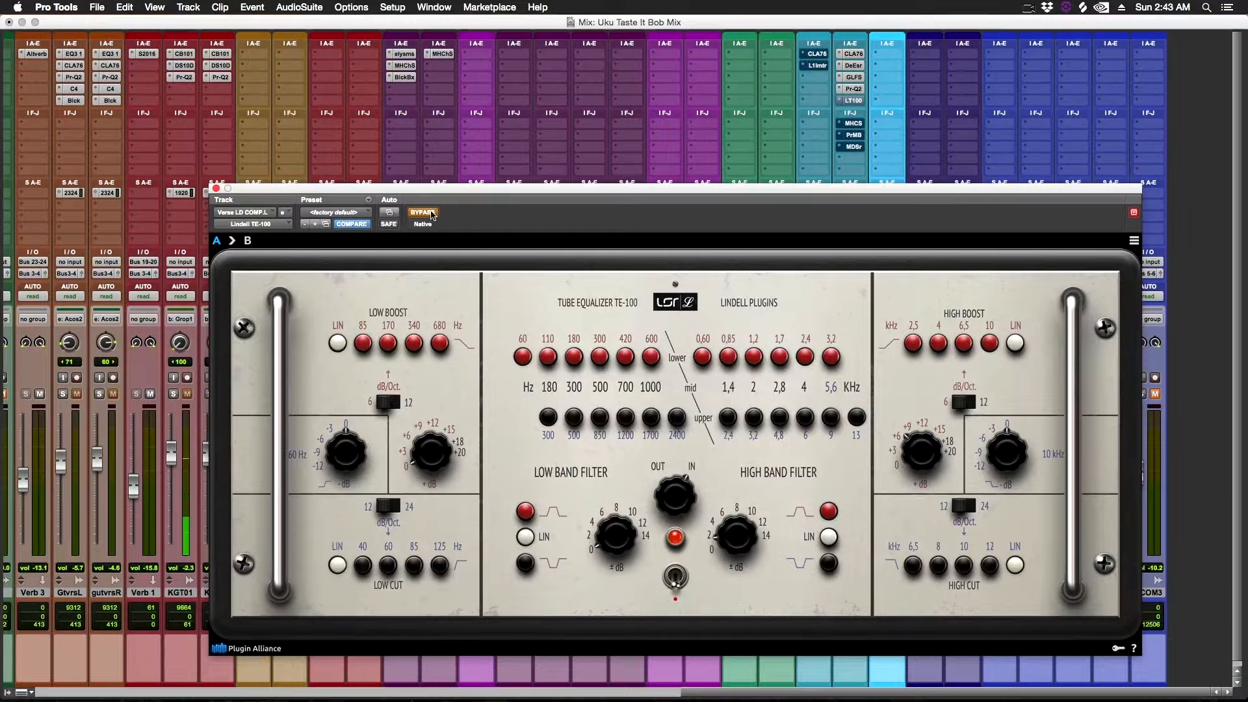
pyautogui.click(428, 212)
# Open the ChannelStrip3 plugin on the vocal track, move its window and toggle its bypass.
pyautogui.click(853, 123)
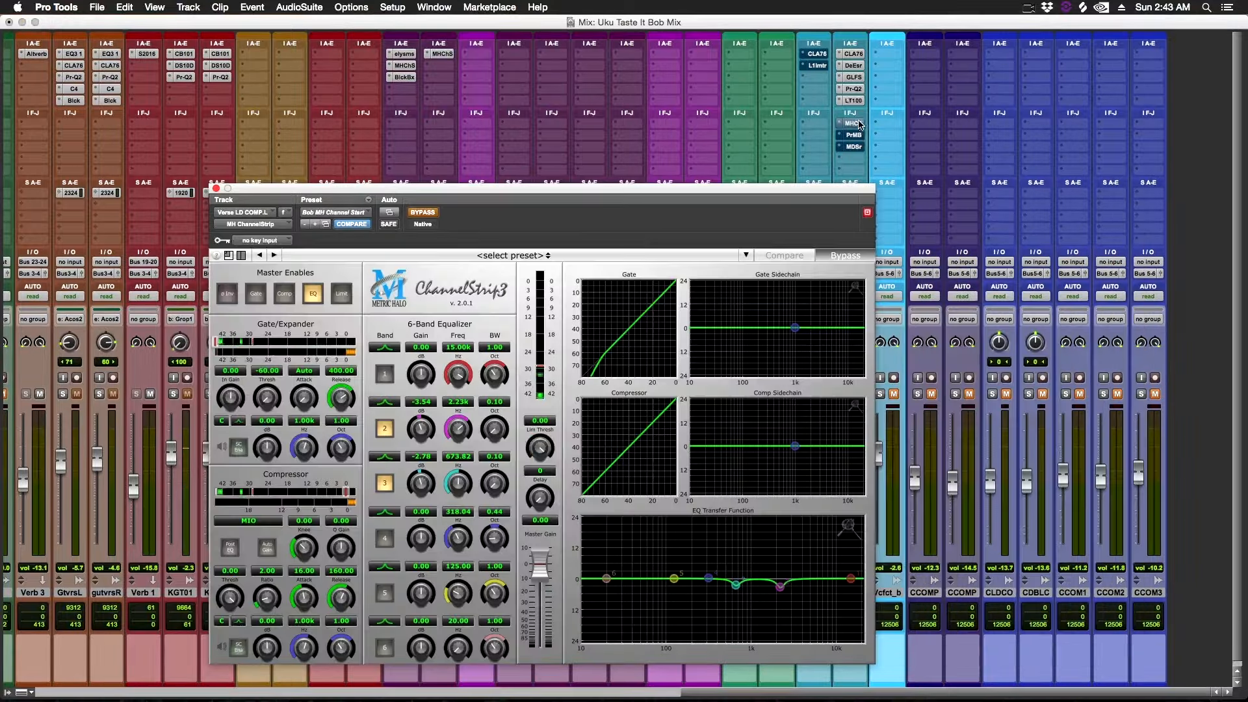
pyautogui.moveTo(733, 193); pyautogui.dragTo(613, 50)
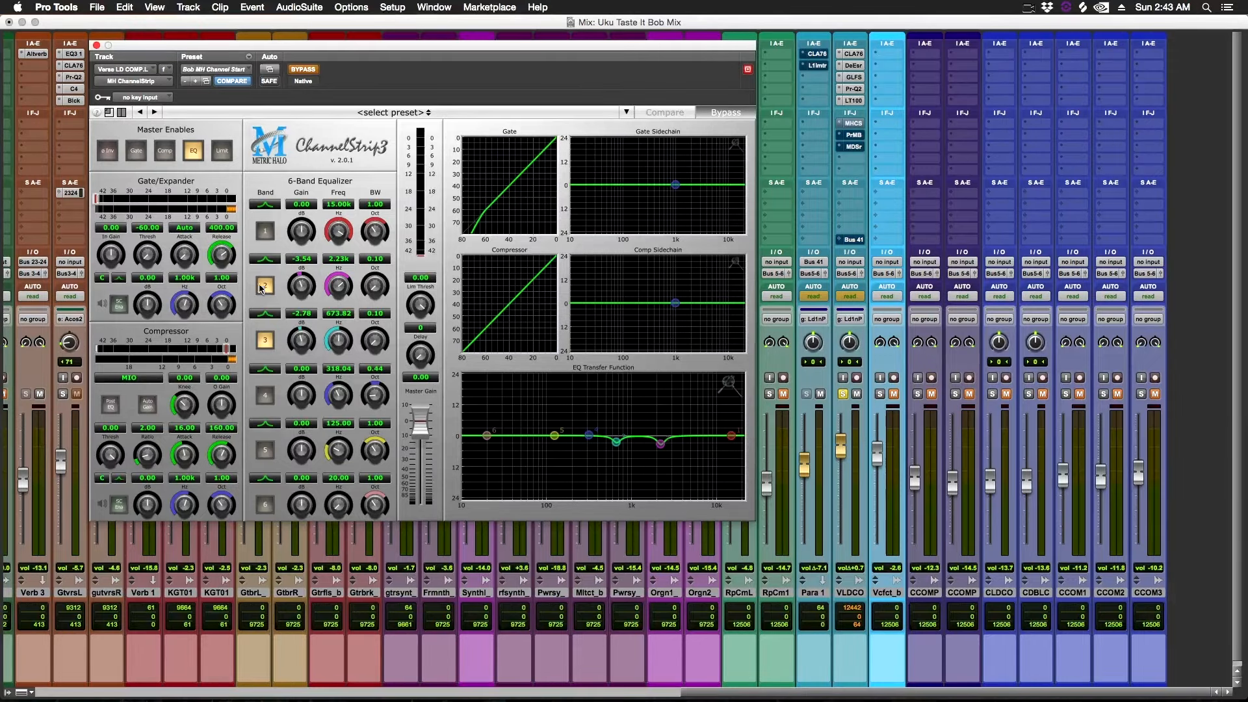
pyautogui.click(304, 69)
# Try adjusting the band 2 gain in ChannelStrip3, then undo the change.
pyautogui.moveTo(302, 290); pyautogui.dragTo(307, 322)
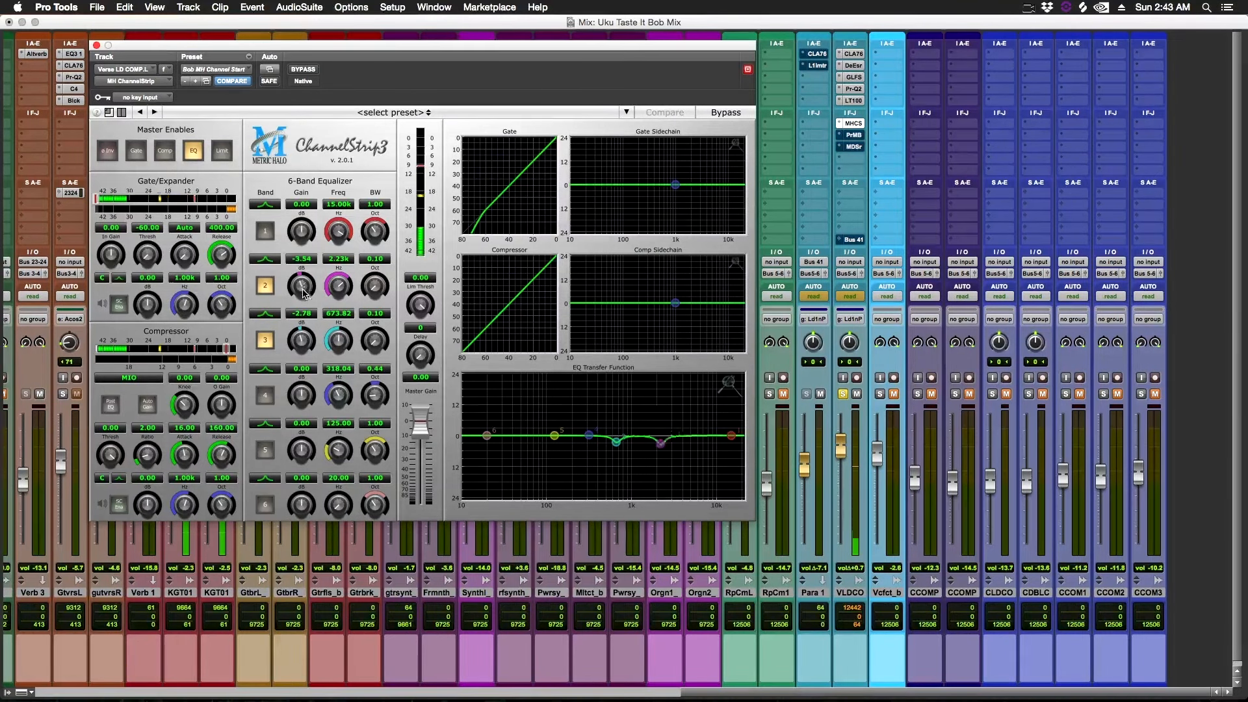
pyautogui.moveTo(306, 349)
pyautogui.mouseDown()
pyautogui.moveTo(302, 318)
pyautogui.moveTo(301, 337)
pyautogui.mouseUp()
pyautogui.press('super+z')
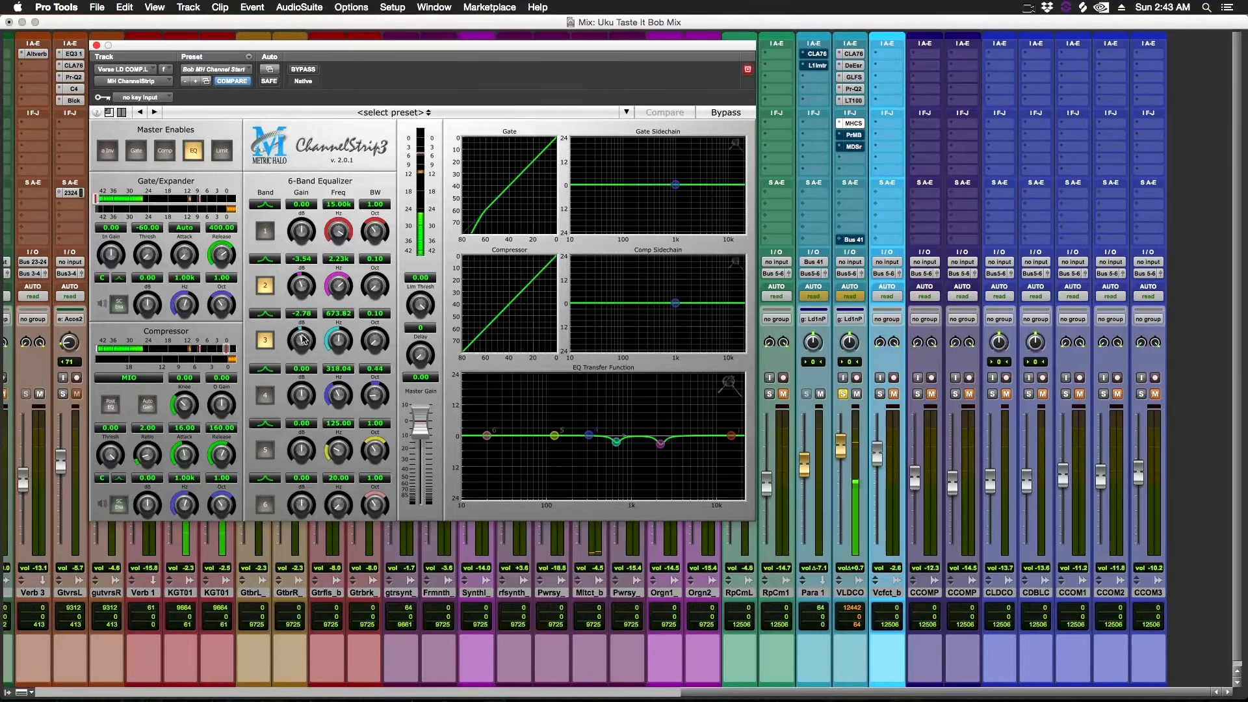
# Open the Pro-MB multiband compressor on the vocal track and reposition its window.
pyautogui.click(861, 135)
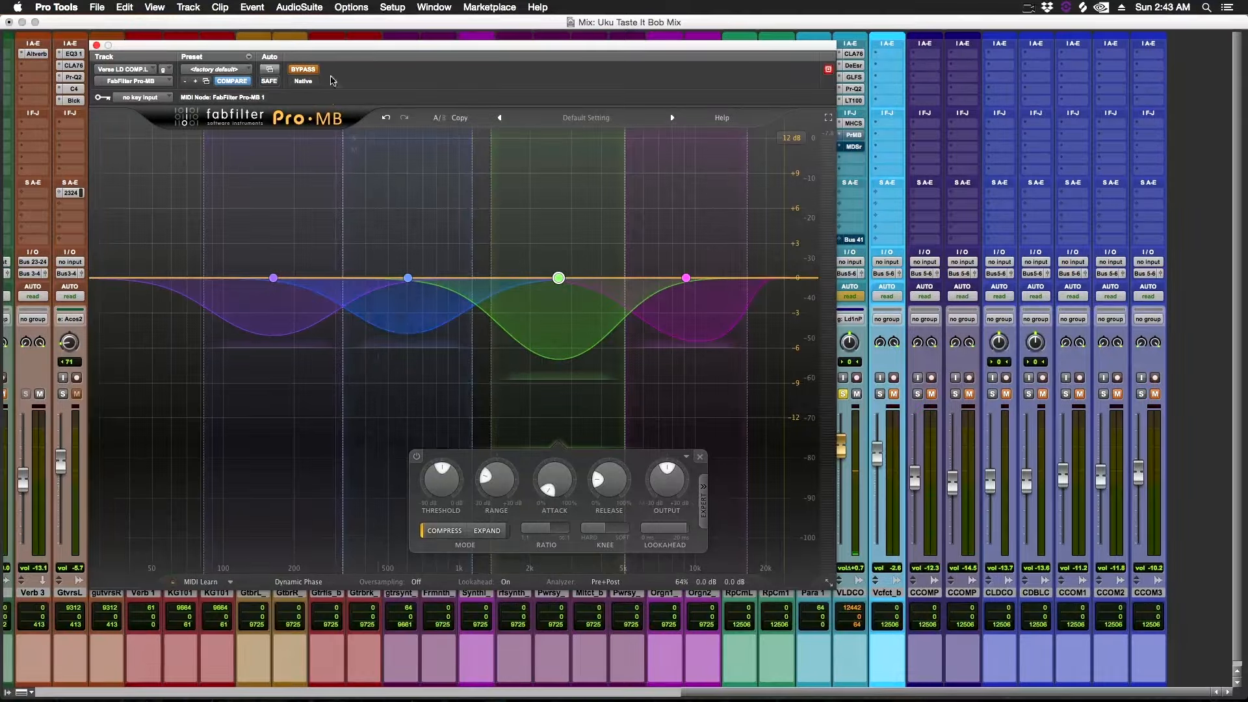
pyautogui.moveTo(362, 52); pyautogui.dragTo(463, 153)
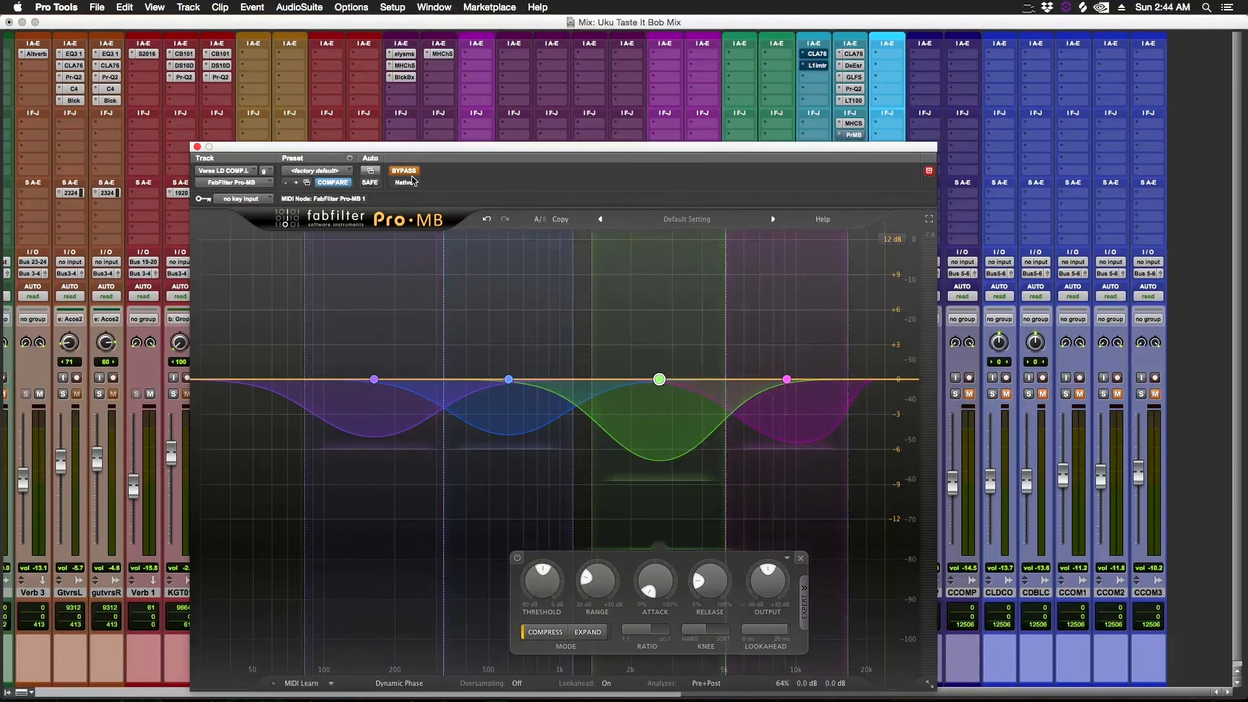
pyautogui.moveTo(855, 156); pyautogui.dragTo(716, 61)
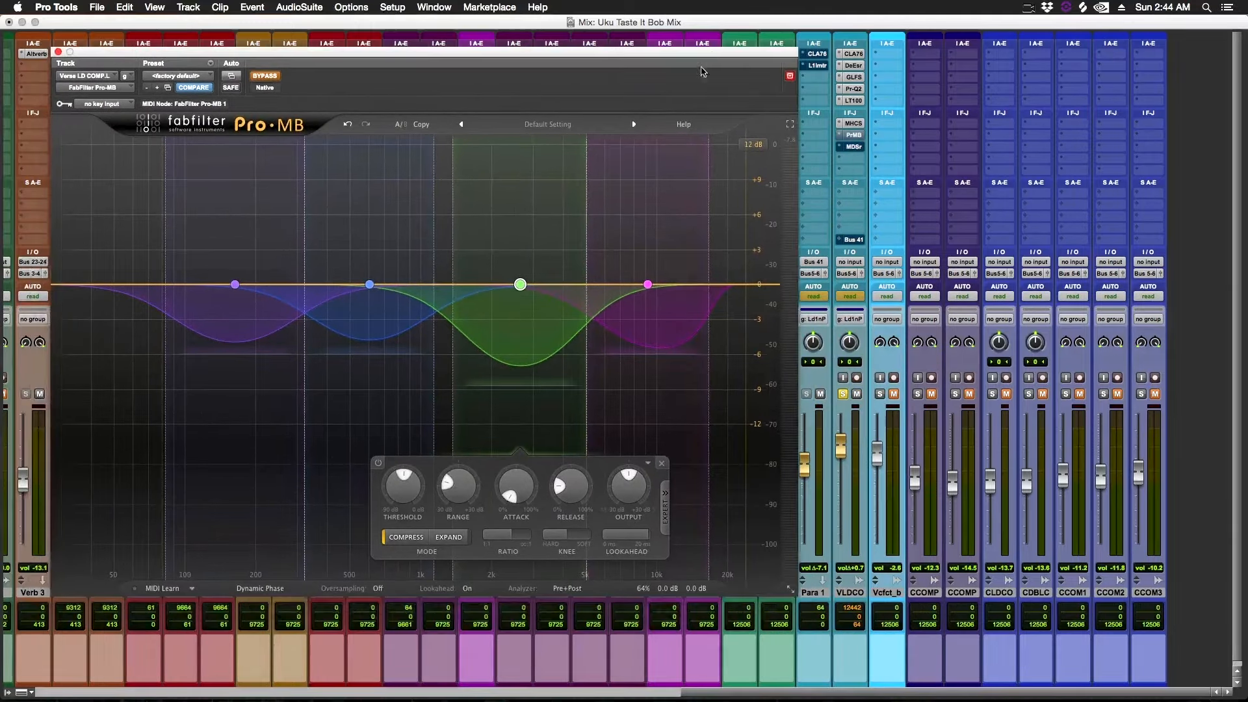
# Toggle the Pro-MB bypass while starting and stopping playback to compare the compression.
pyautogui.click(264, 75)
pyautogui.press('space')
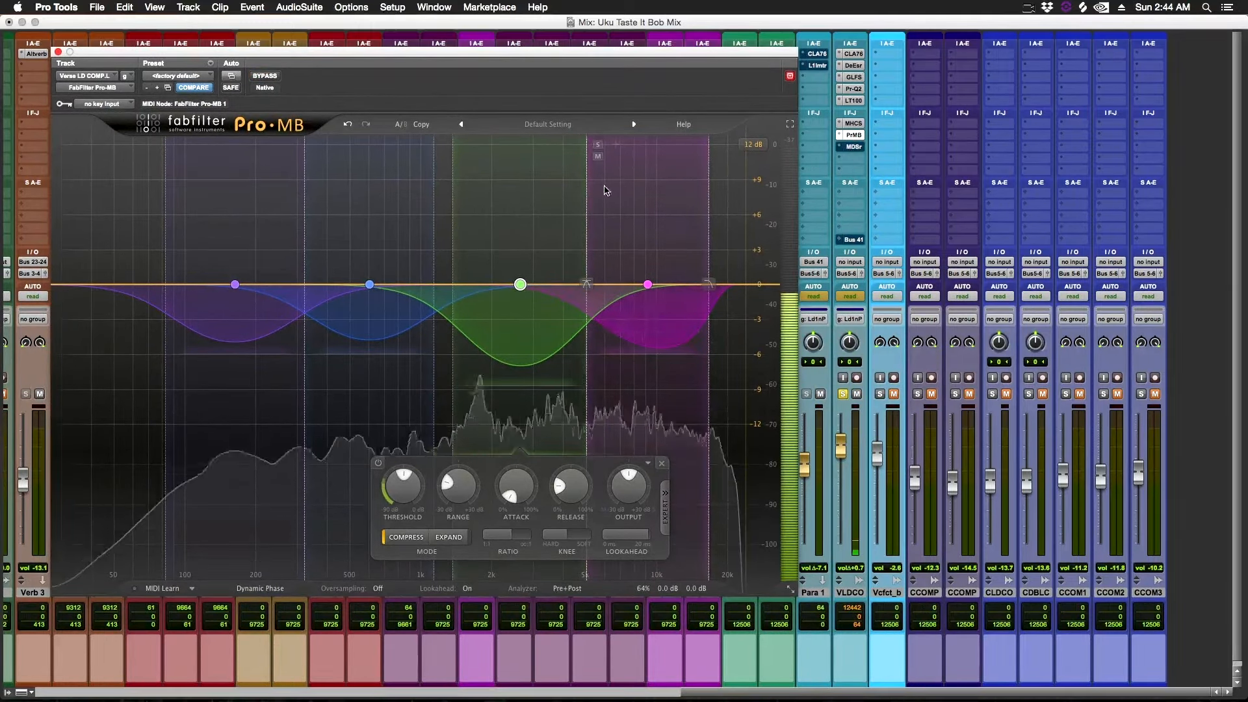
pyautogui.press('space')
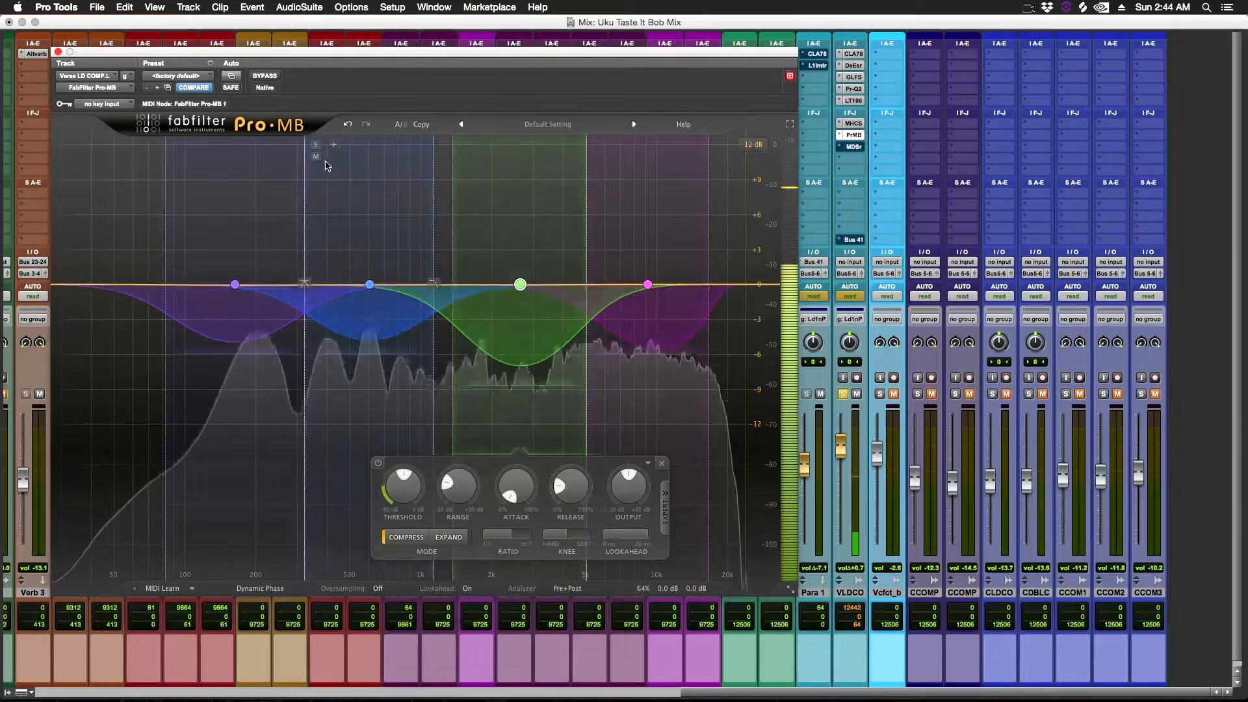
pyautogui.click(266, 78)
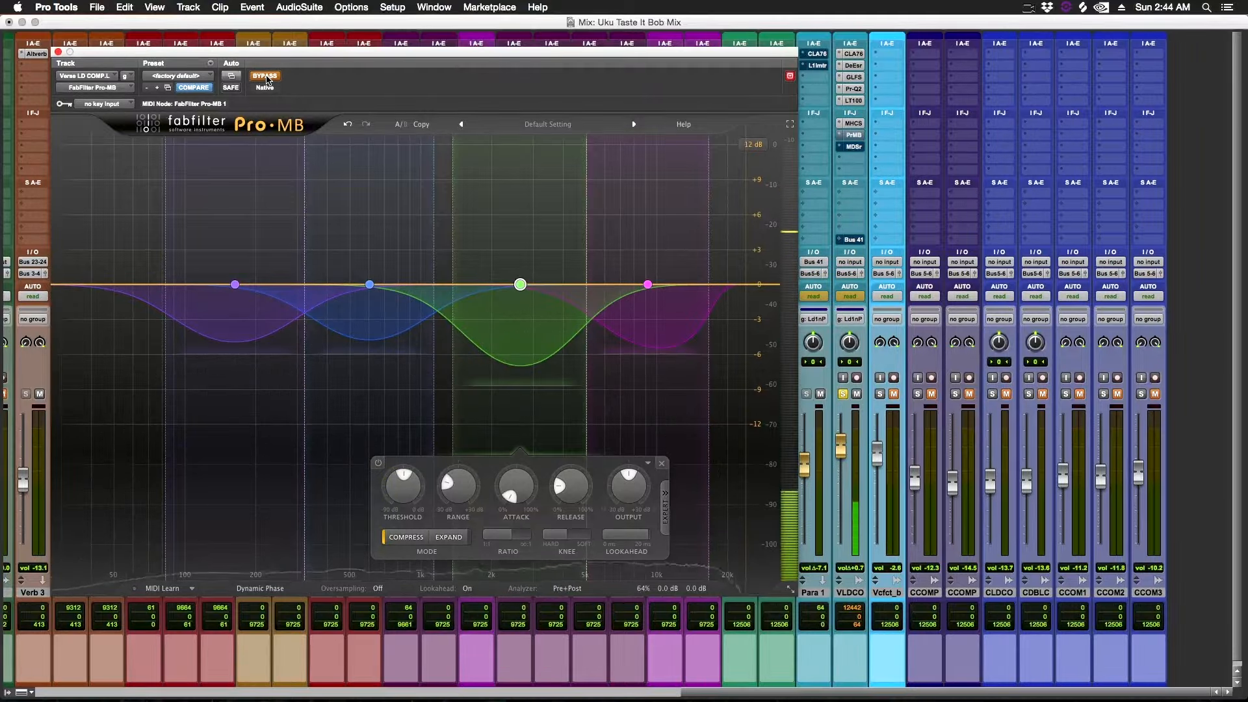
pyautogui.click(265, 77)
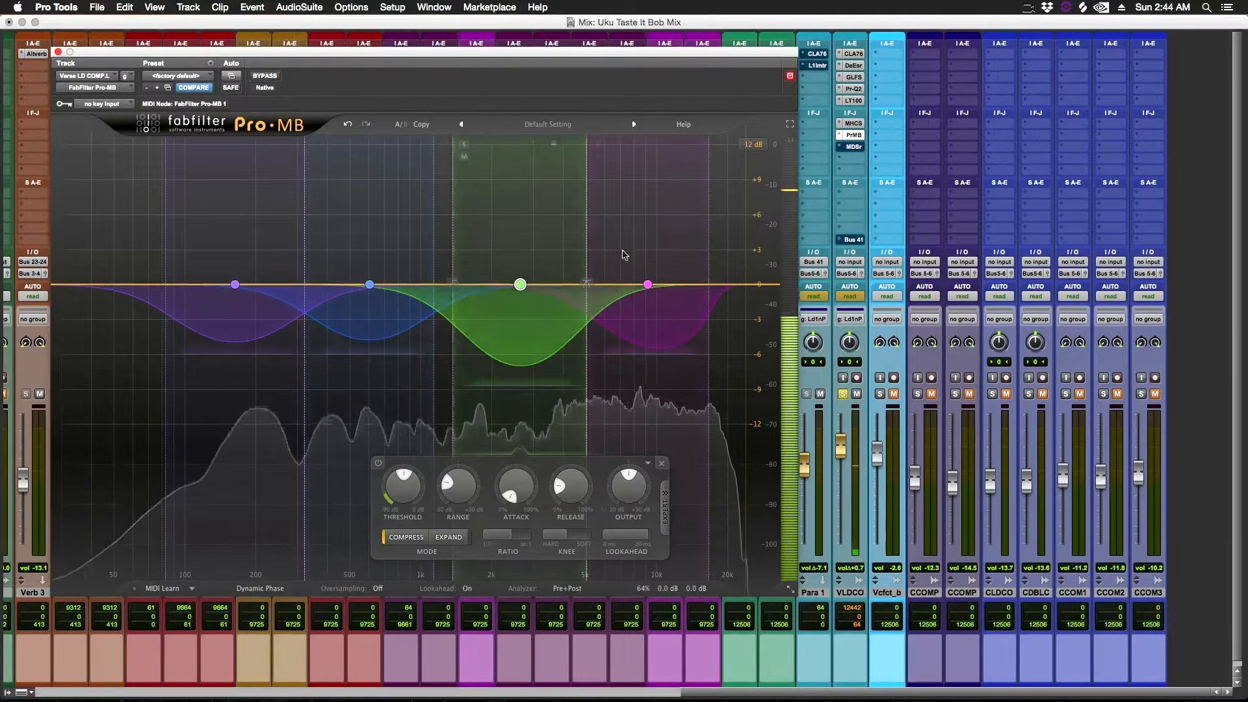
# Open the Massey De-Esser and the DeEsser plugins on the vocal track in turn.
pyautogui.click(853, 147)
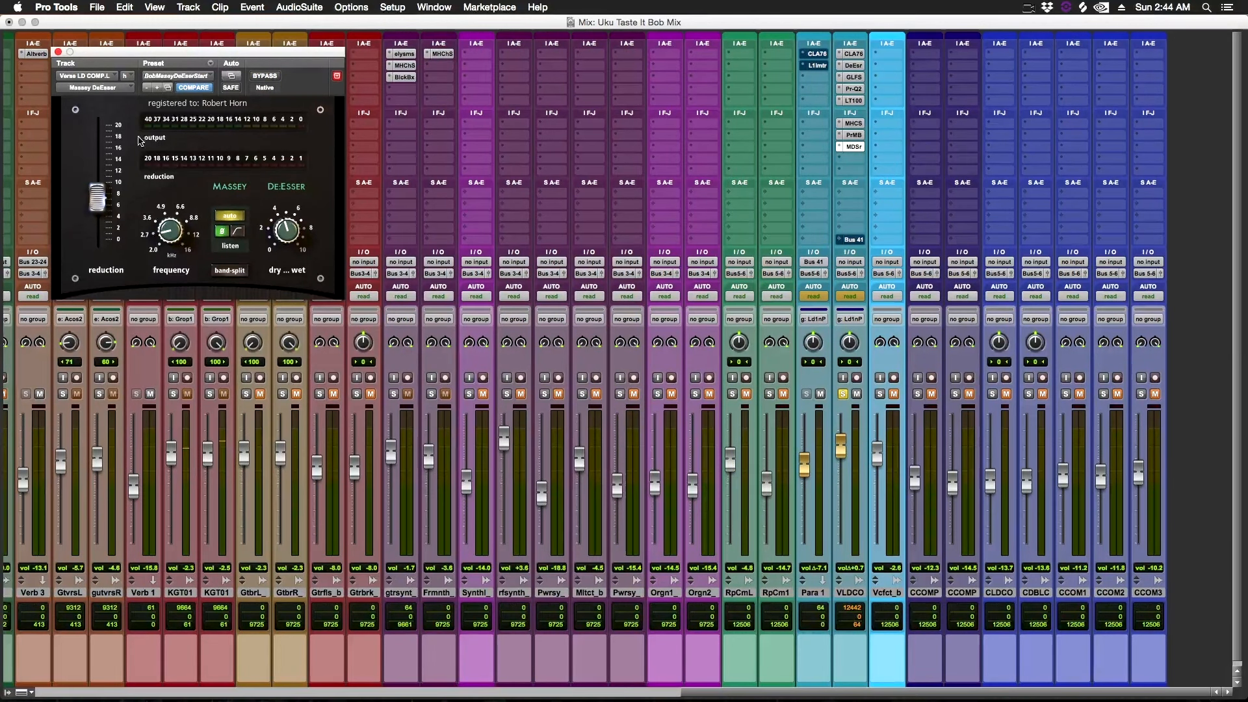
pyautogui.moveTo(263, 52); pyautogui.dragTo(649, 108)
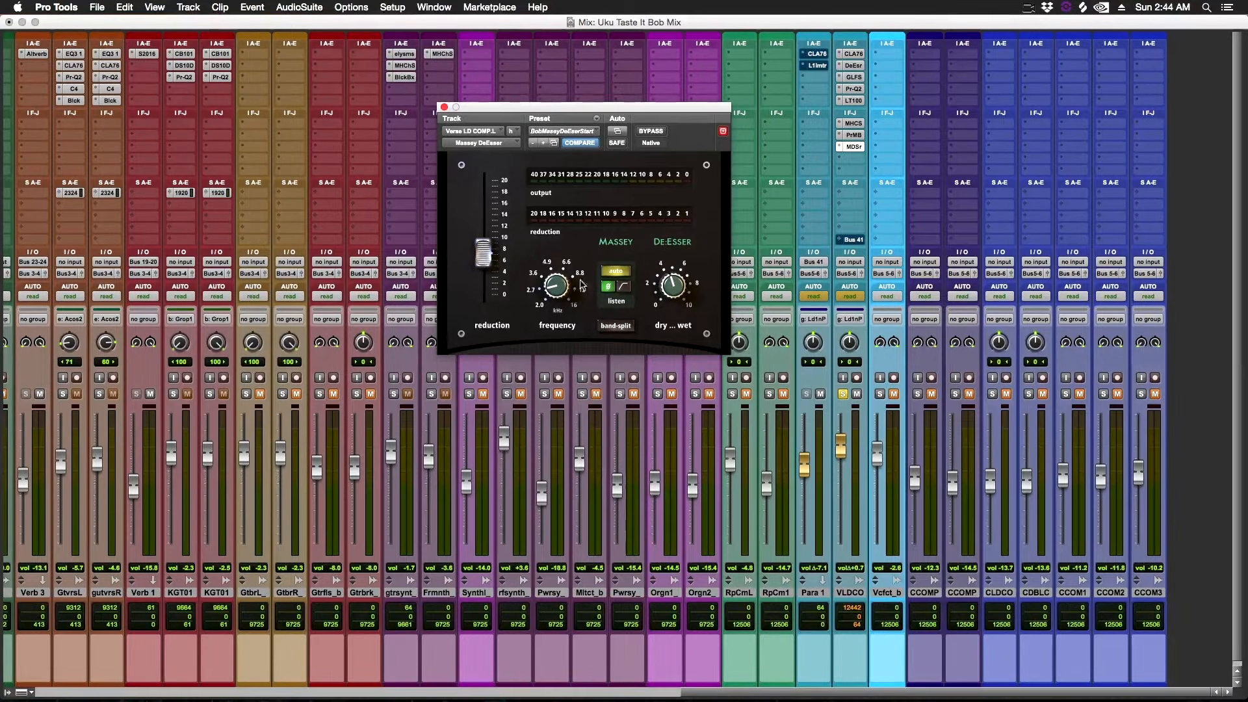
pyautogui.click(853, 66)
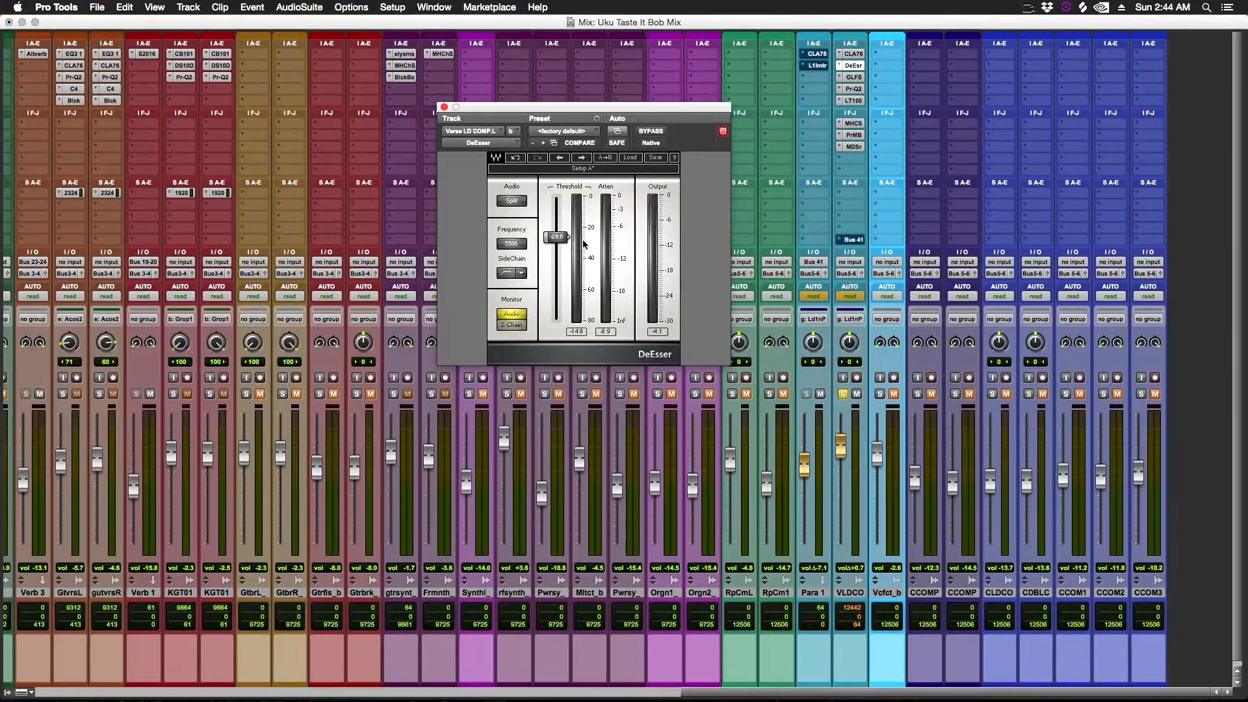
pyautogui.click(853, 147)
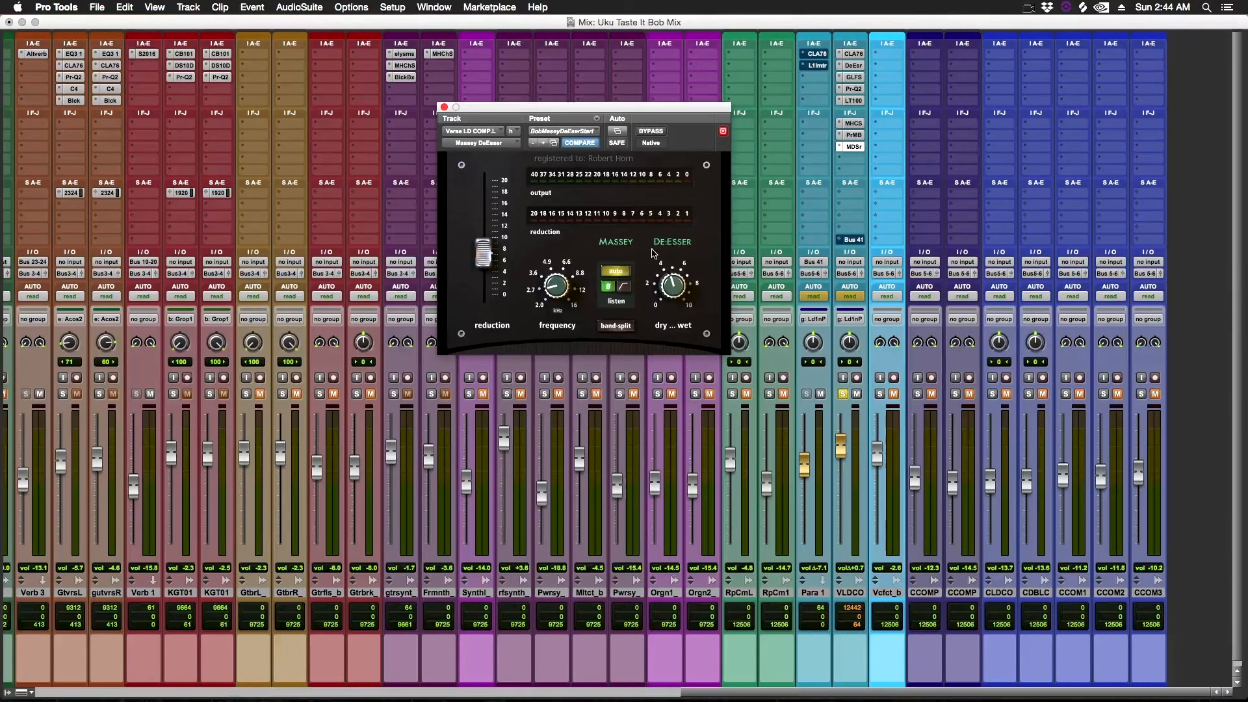
# Reopen and close the Massey De-Esser window.
pyautogui.click(854, 146)
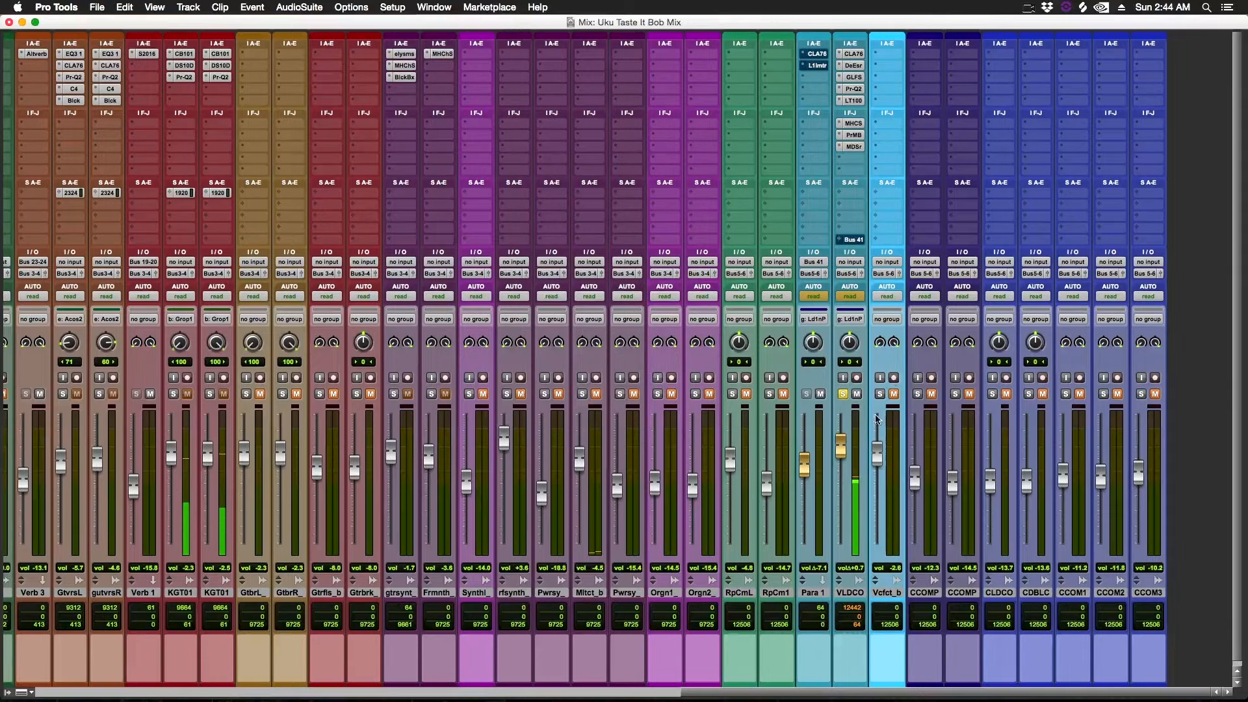
pyautogui.click(854, 146)
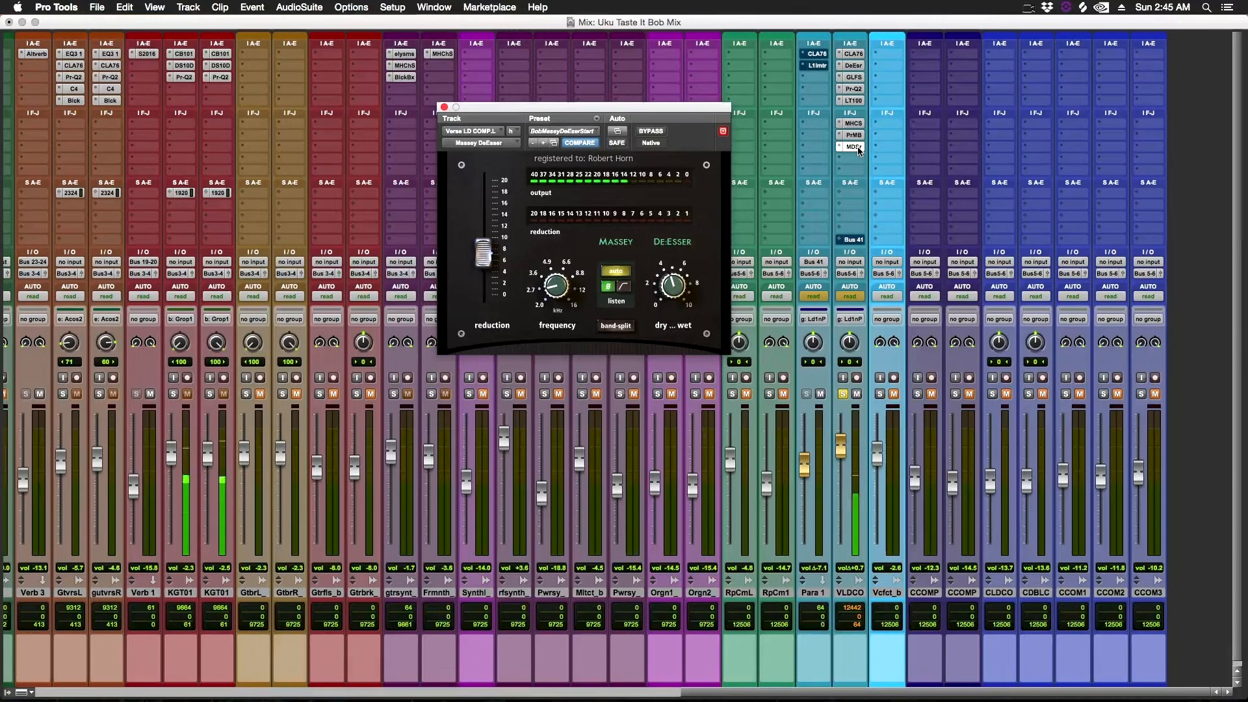
pyautogui.click(854, 146)
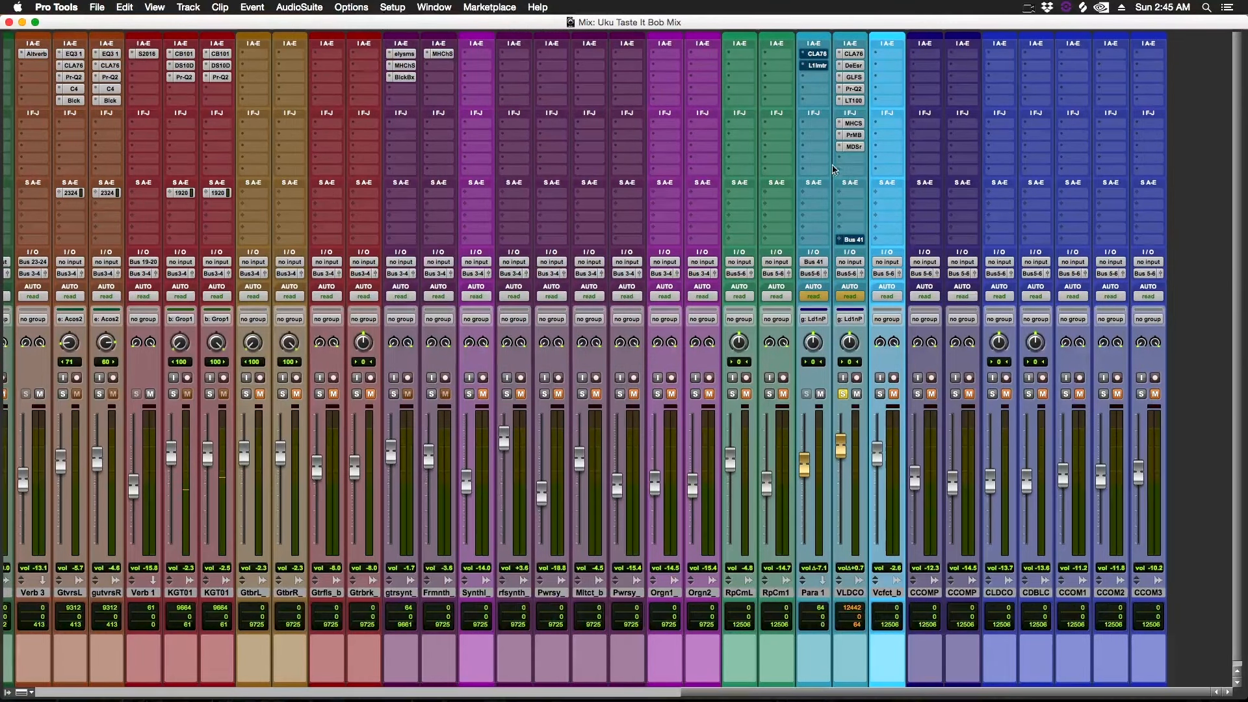
# Open the vocal's Bus 41 send window and the CLA-76 compressor on the Para 1 parallel track.
pyautogui.keyDown('super'); pyautogui.click(853, 239); pyautogui.keyUp('super')
pyautogui.click(851, 240)
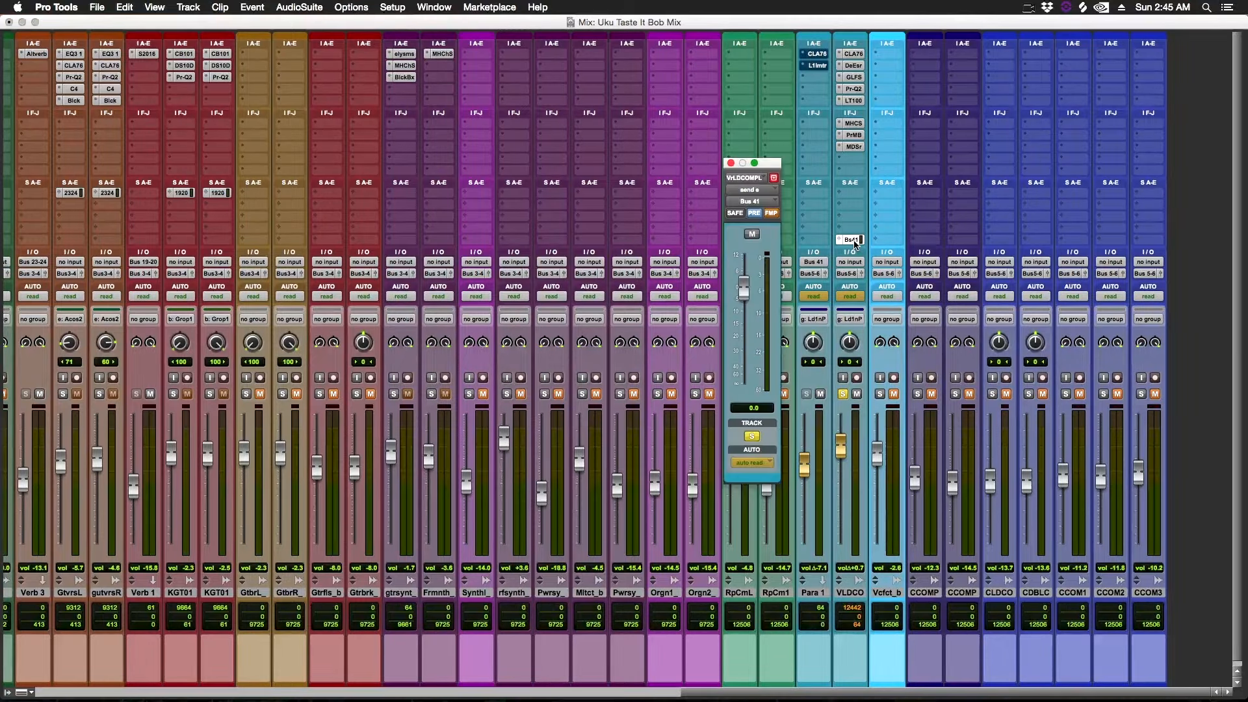
pyautogui.click(816, 54)
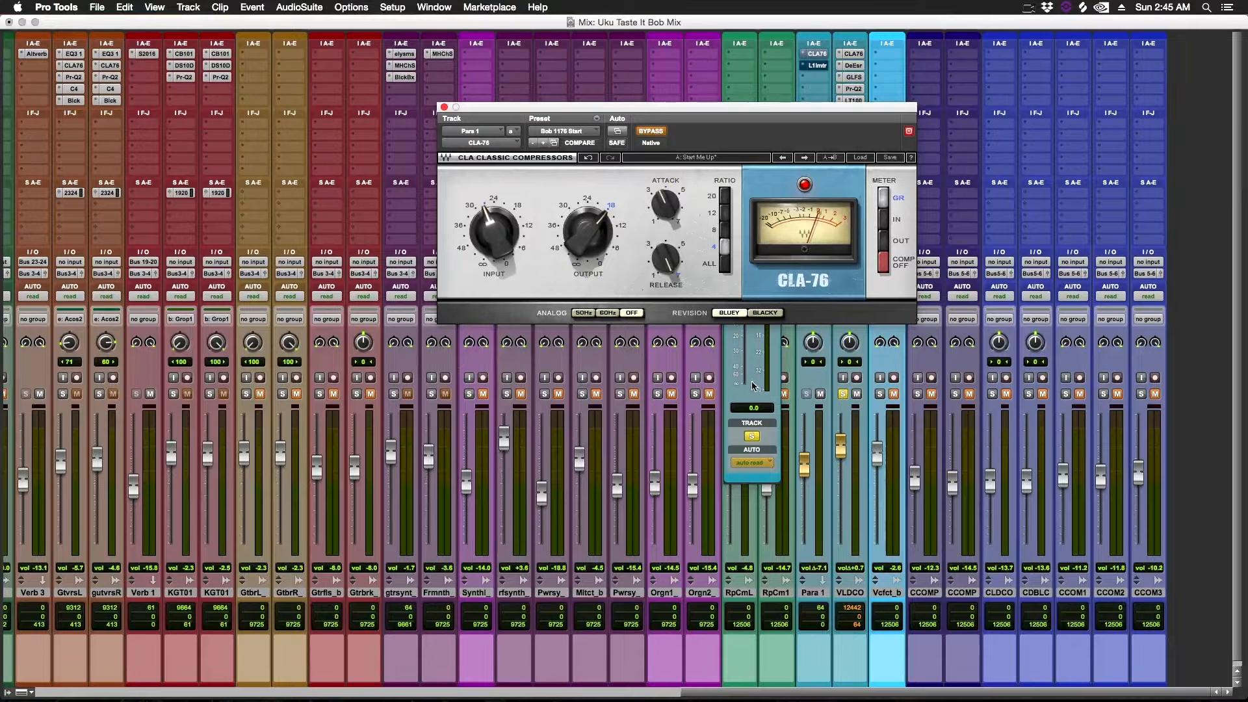
pyautogui.click(758, 398)
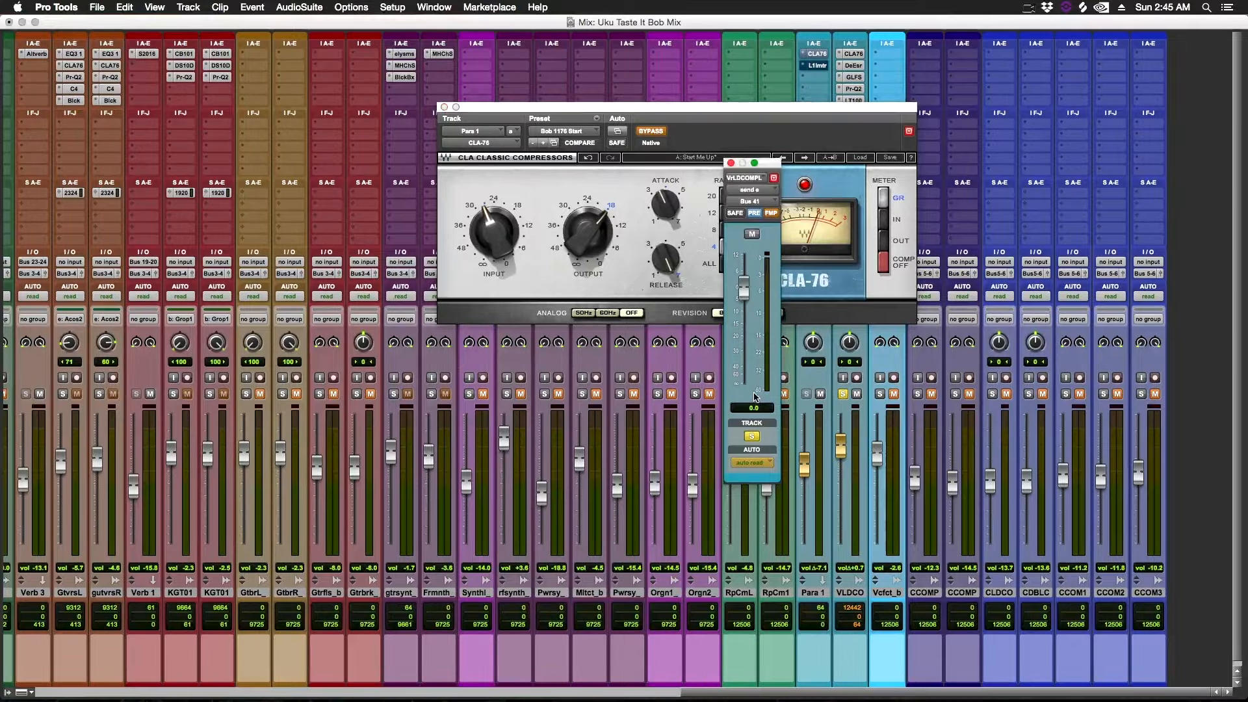
pyautogui.click(732, 164)
# Reposition the CLA-76 window and start playback to hear the parallel compression.
pyautogui.moveTo(839, 104); pyautogui.dragTo(682, 36)
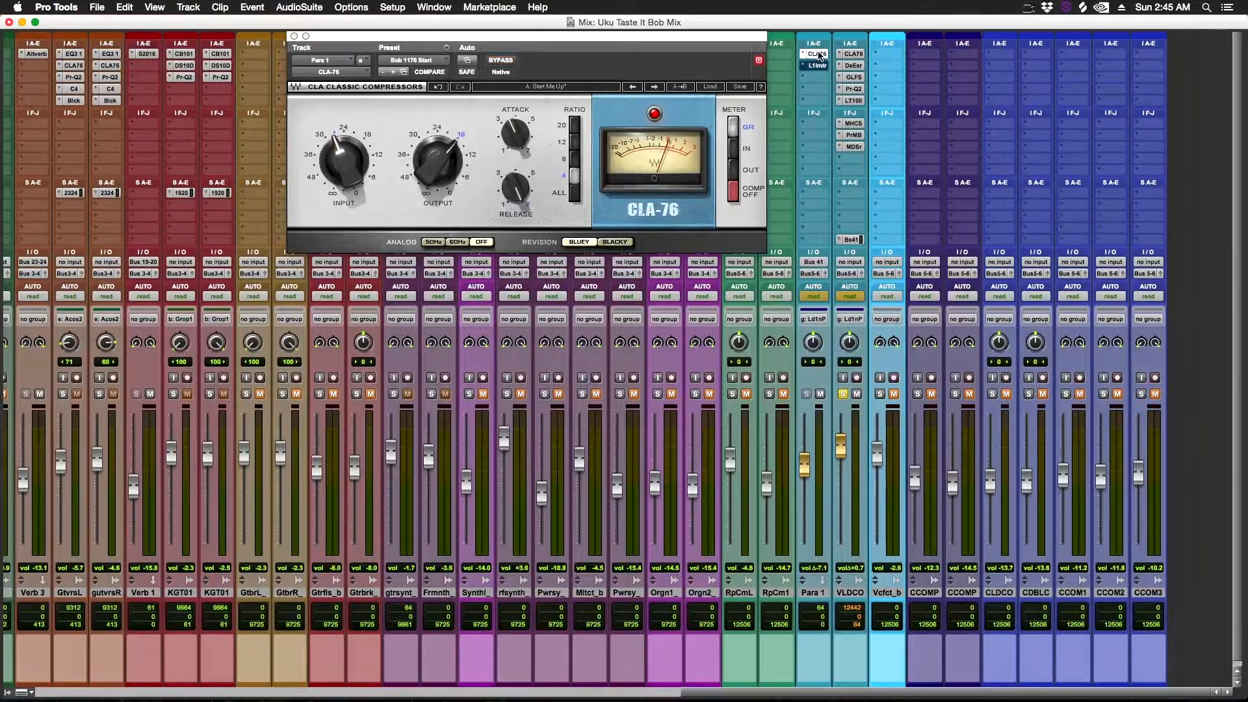
pyautogui.keyDown('ctrl'); pyautogui.keyDown('super'); pyautogui.click(851, 274); pyautogui.keyUp('super'); pyautogui.keyUp('ctrl')
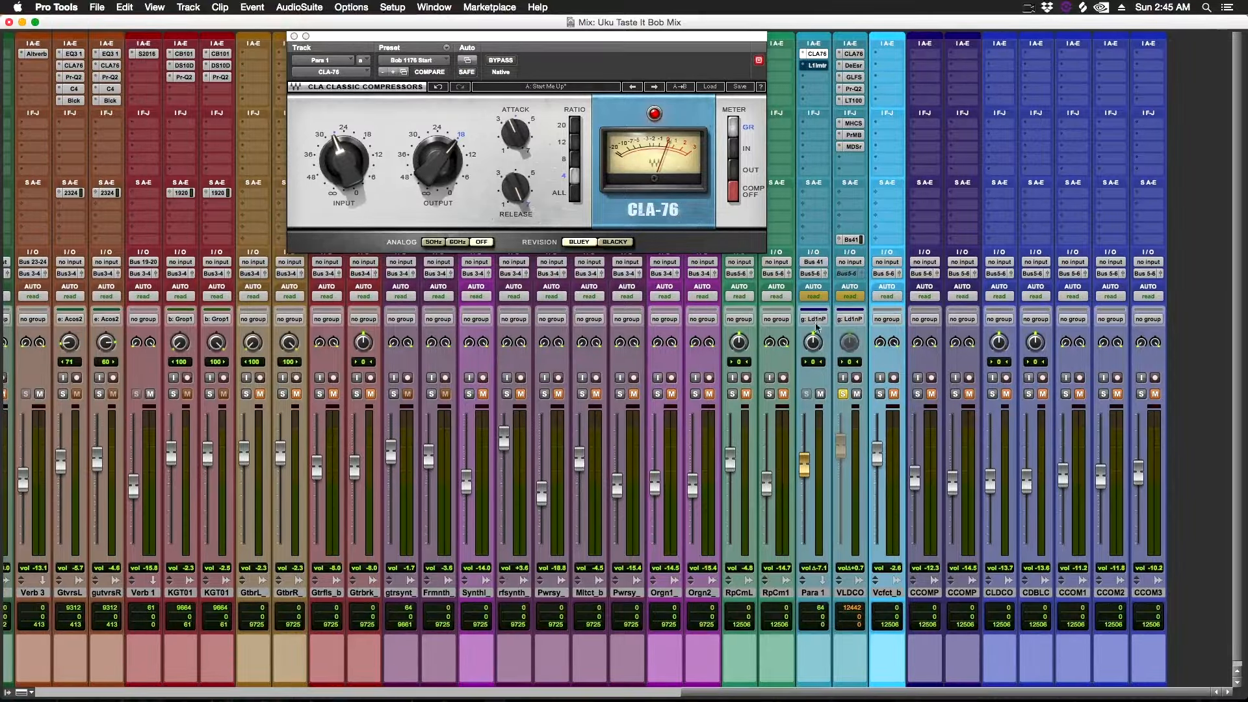
pyautogui.press('space')
# Open and close the L1 Limiter on the Para 1 track.
pyautogui.click(818, 66)
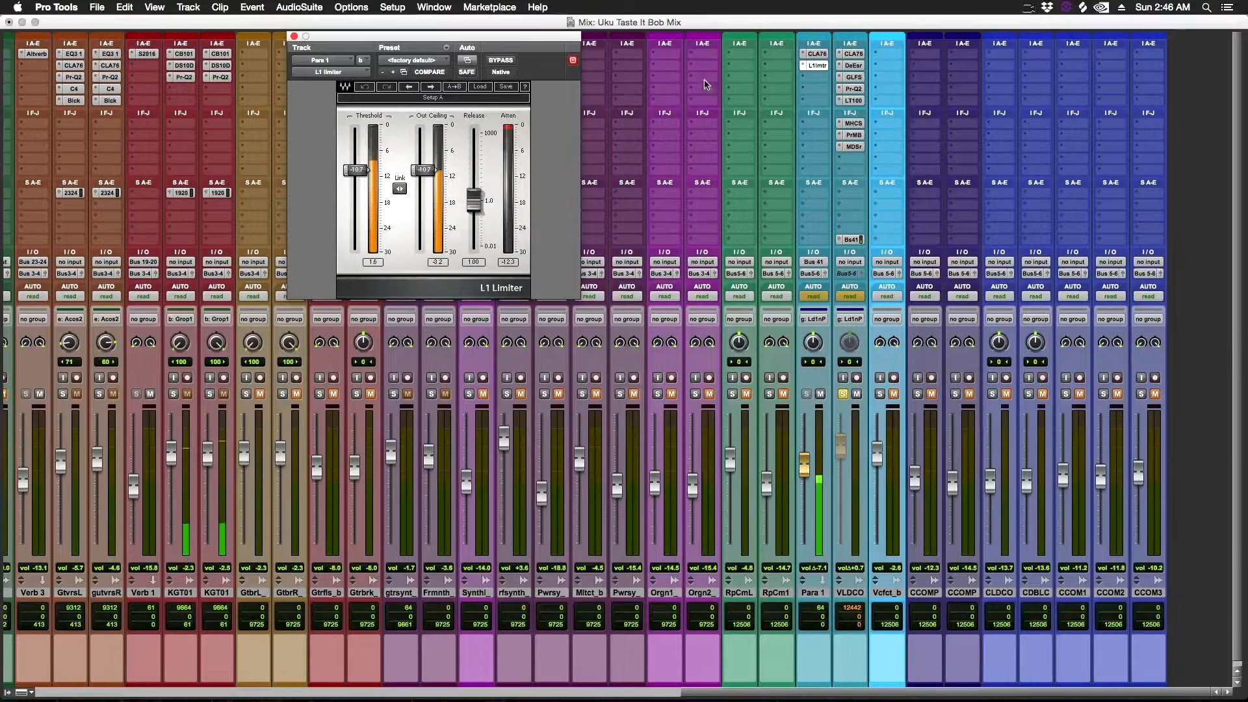
pyautogui.click(817, 65)
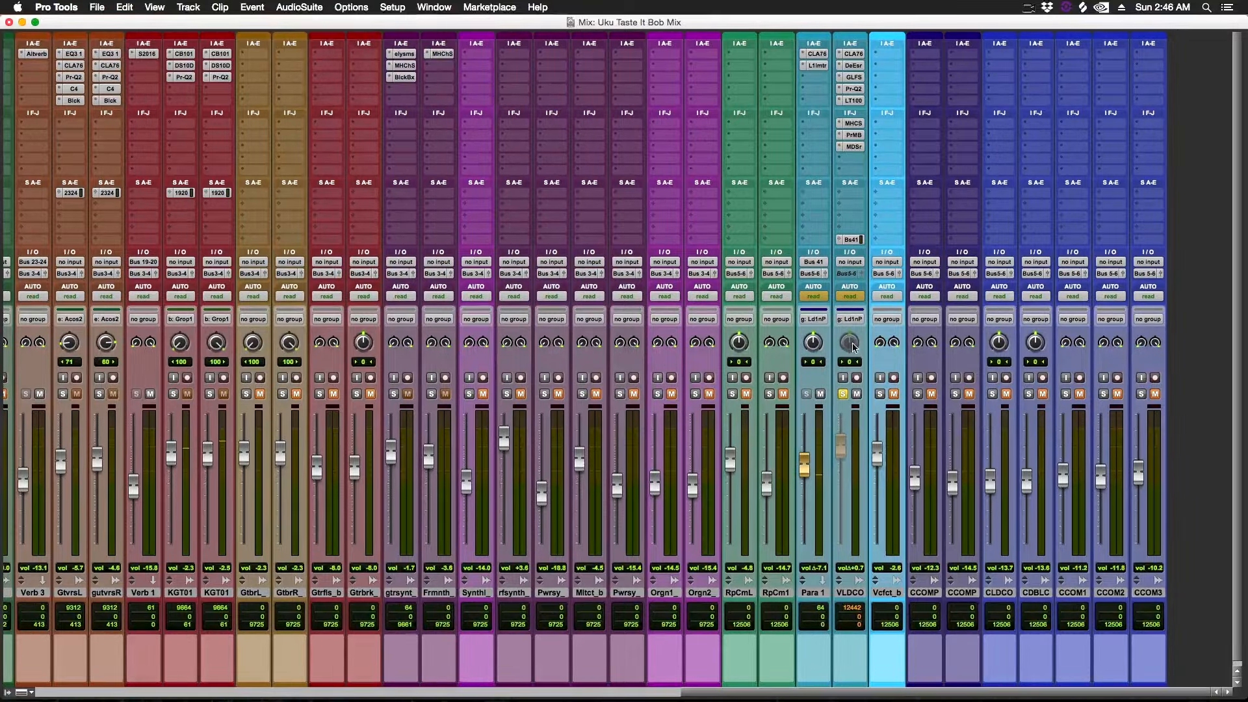